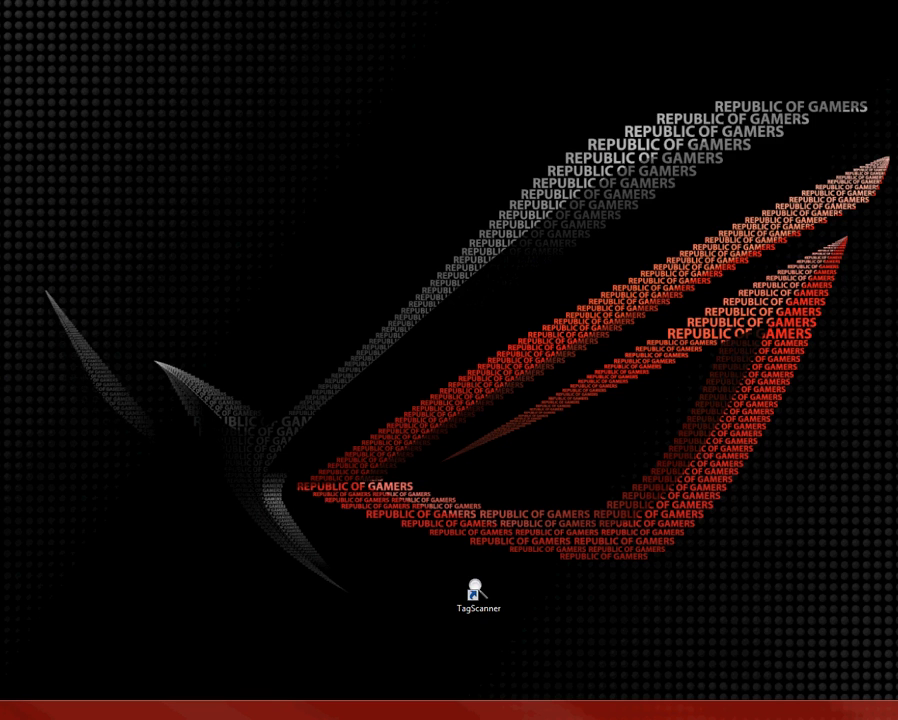
# Sort the audio files in the ClipConverter folder by title and review their tag columns.
pyautogui.press('super+shift+Right')
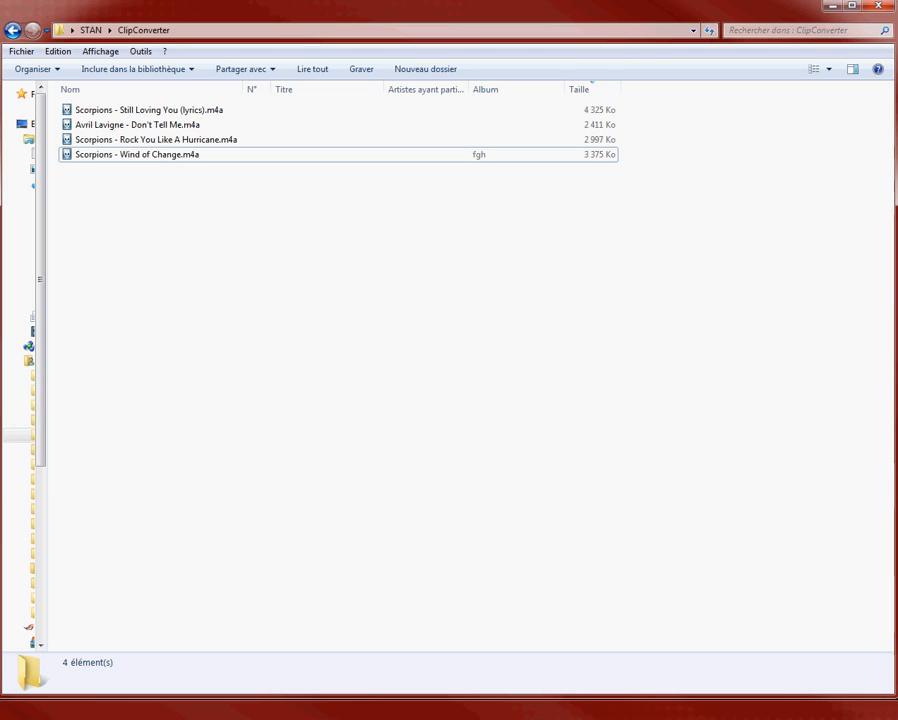
pyautogui.click(297, 90)
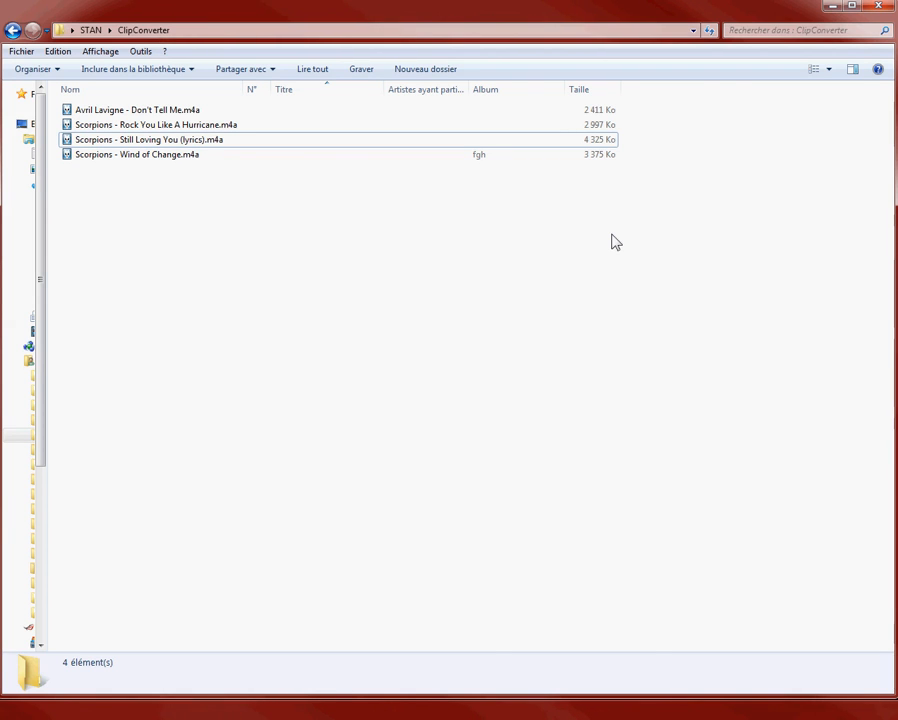
# Launch TagScanner from the desktop and decline opening the download page for the new version.
pyautogui.press('super+d')
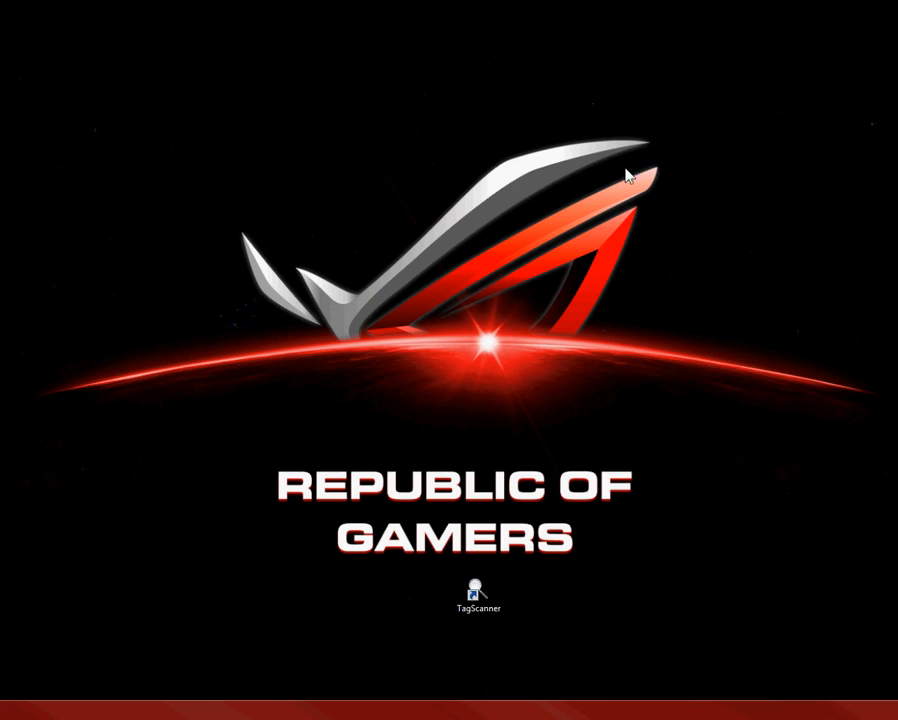
pyautogui.doubleClick(479, 595)
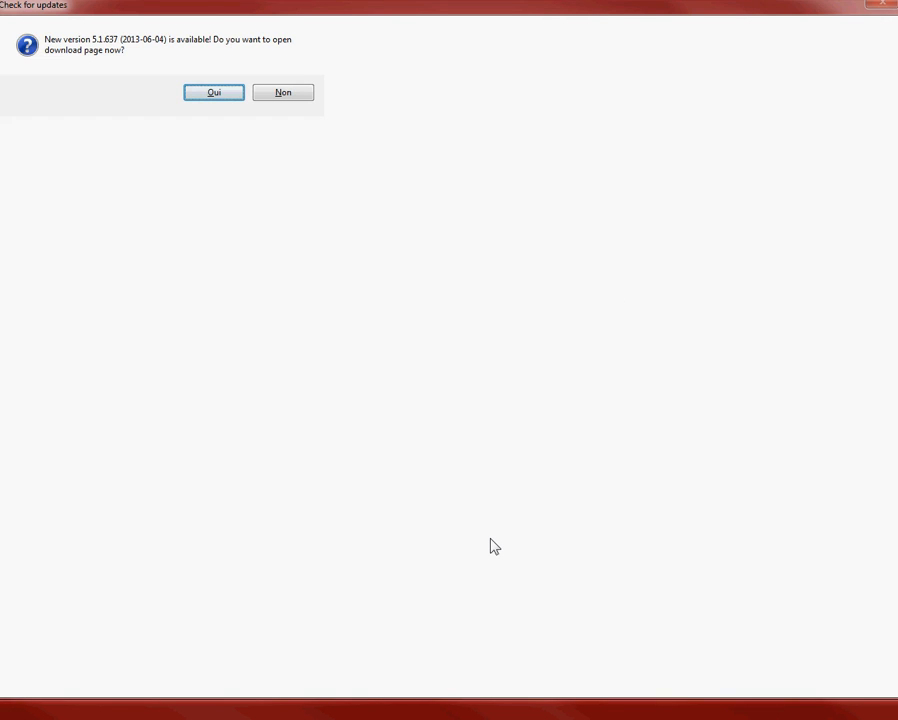
pyautogui.click(304, 99)
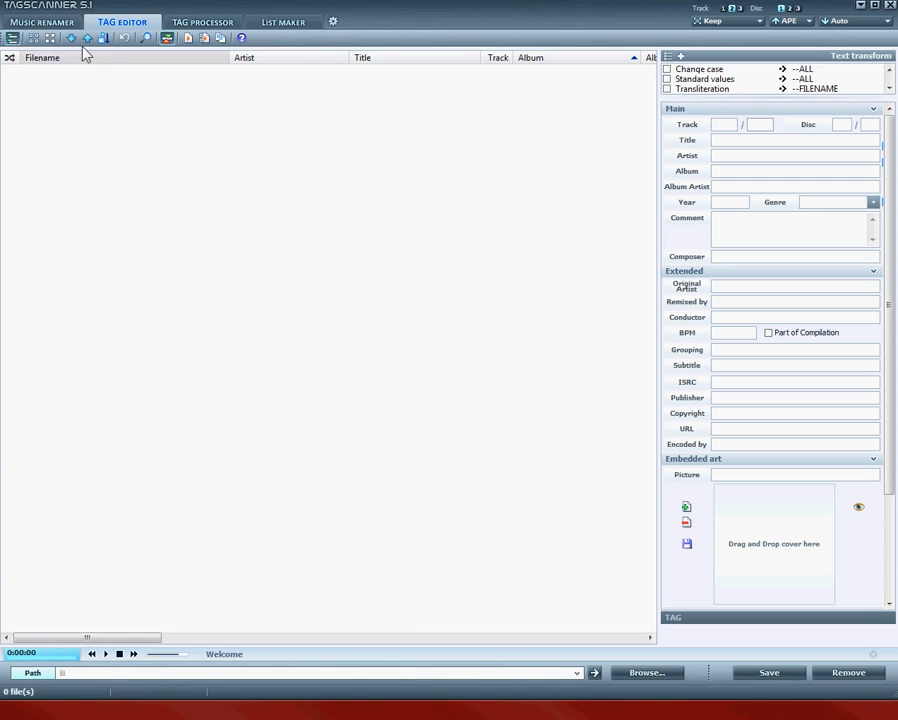
# Open the Music Renamer and load the audio files from the ClipConverter folder into the file list.
pyautogui.click(52, 30)
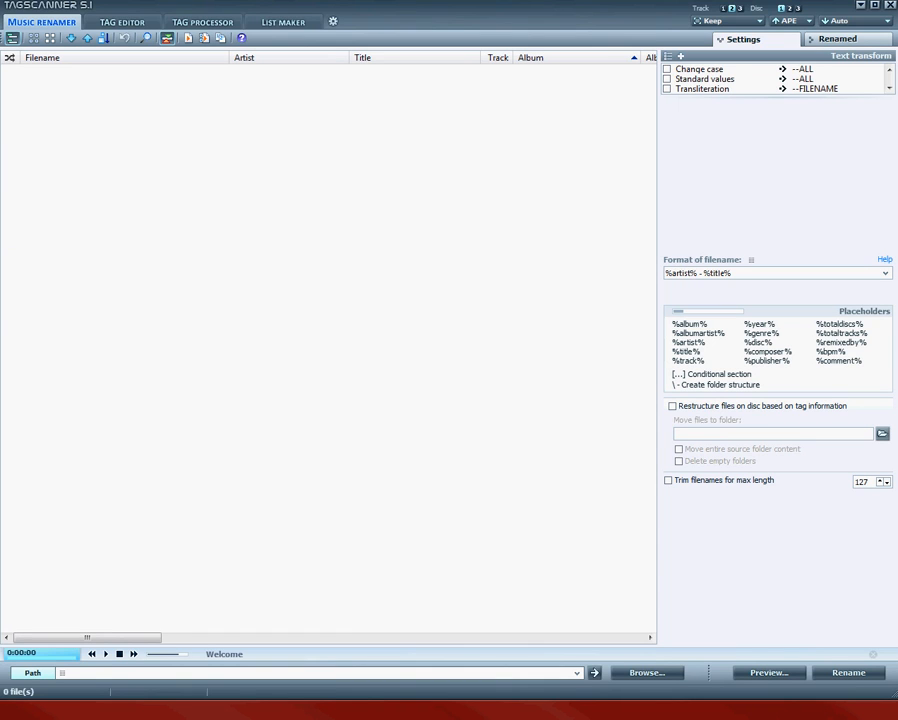
pyautogui.moveTo(897, 66); pyautogui.dragTo(653, 192)
pyautogui.moveTo(742, 389); pyautogui.dragTo(666, 292)
pyautogui.moveTo(668, 291); pyautogui.dragTo(360, 262)
pyautogui.moveTo(710, 196); pyautogui.dragTo(897, 159)
pyautogui.click(800, 410)
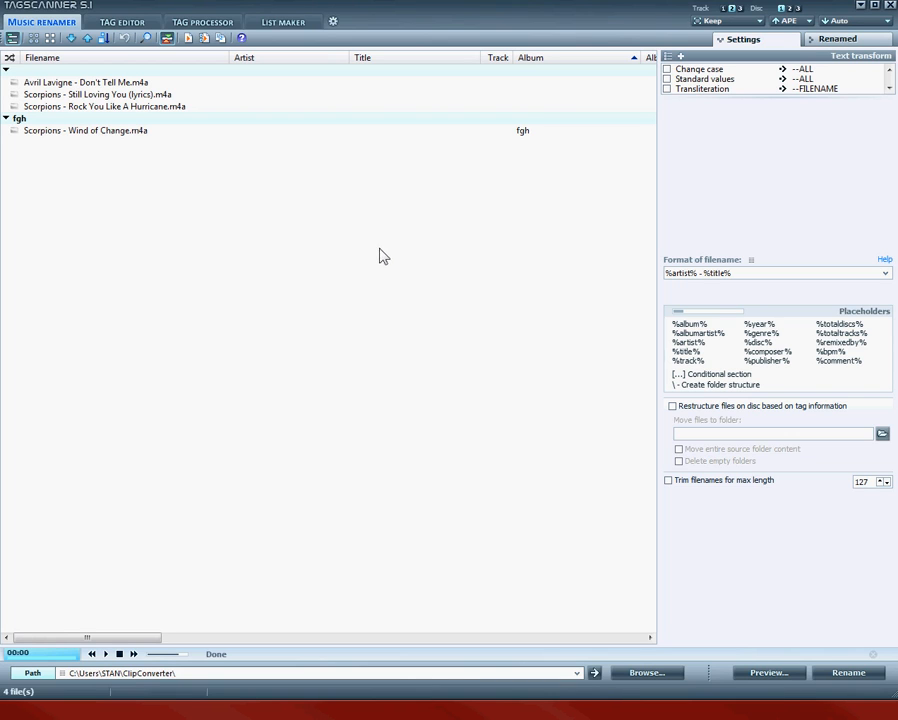
# Examine the tag fields and cover art area of "Avril Lavigne - Don't Tell Me.m4a" in the Tag Editor.
pyautogui.click(137, 107)
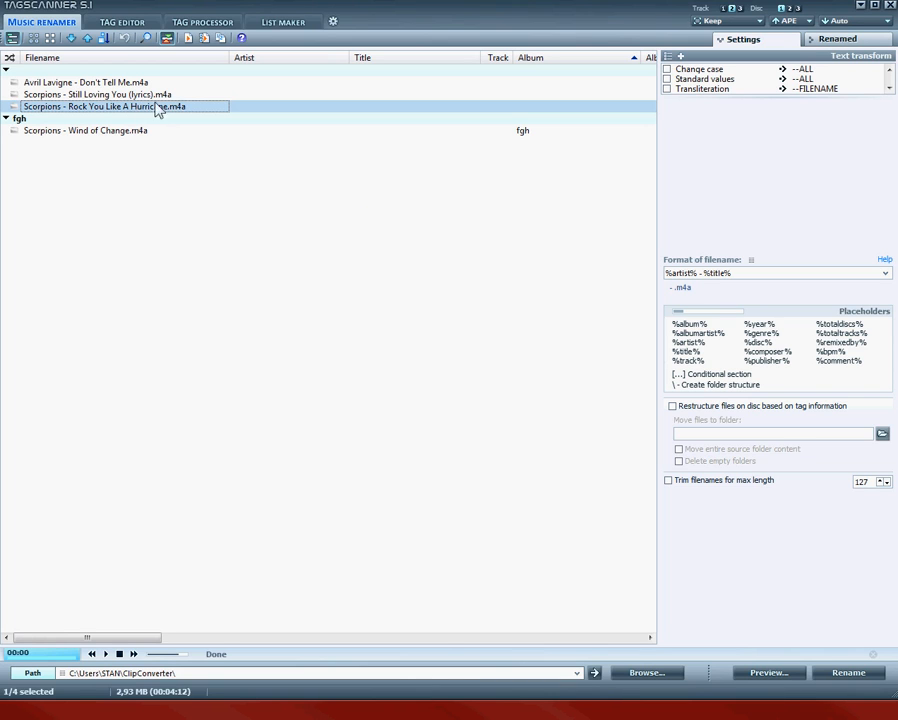
pyautogui.click(112, 82)
pyautogui.click(128, 24)
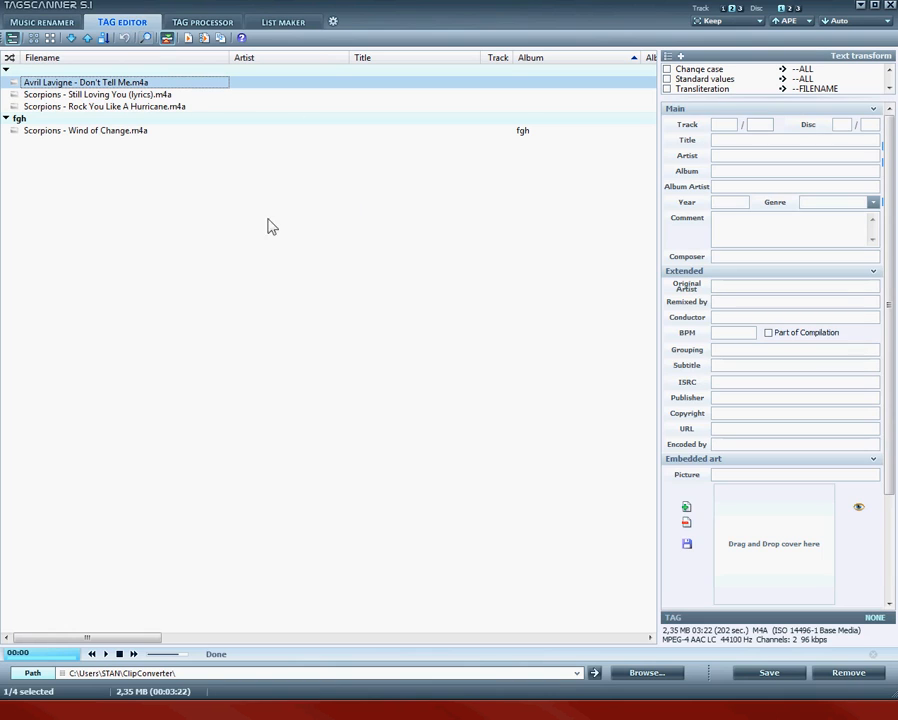
pyautogui.click(205, 24)
pyautogui.click(149, 22)
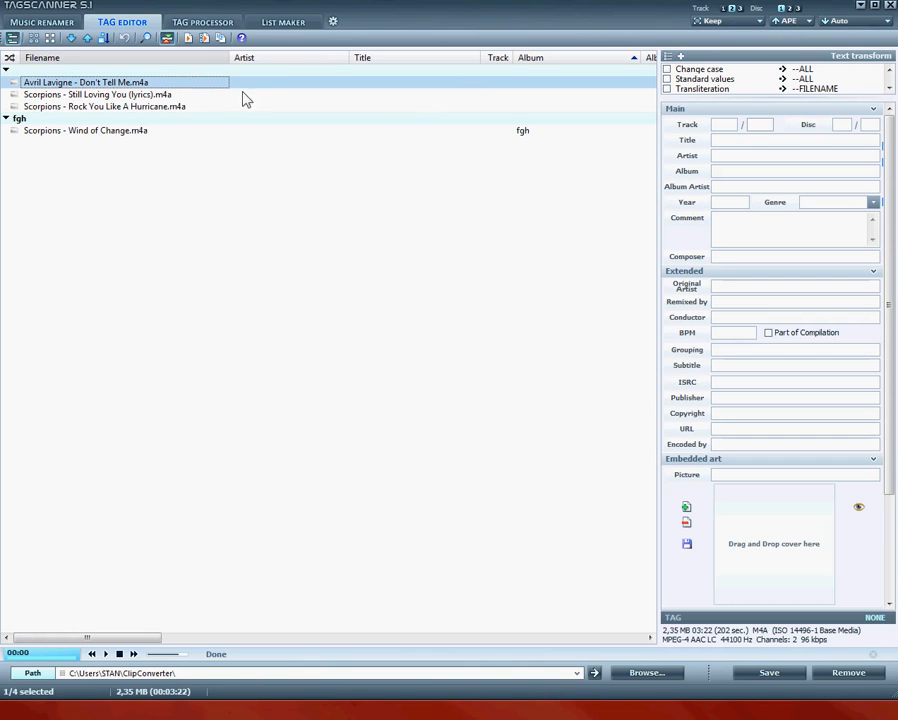
pyautogui.click(209, 83)
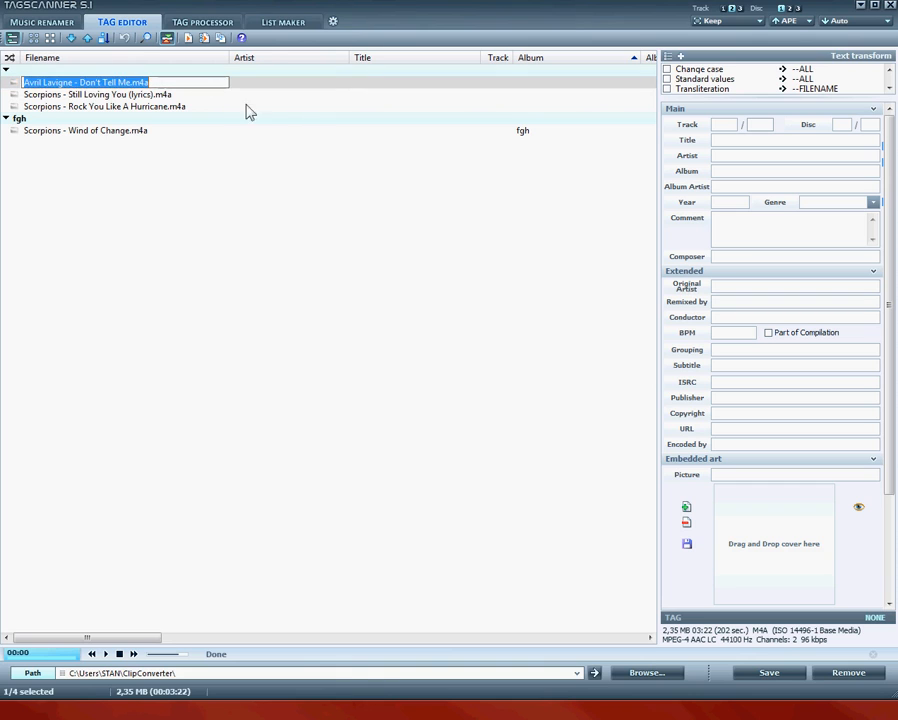
pyautogui.click(334, 84)
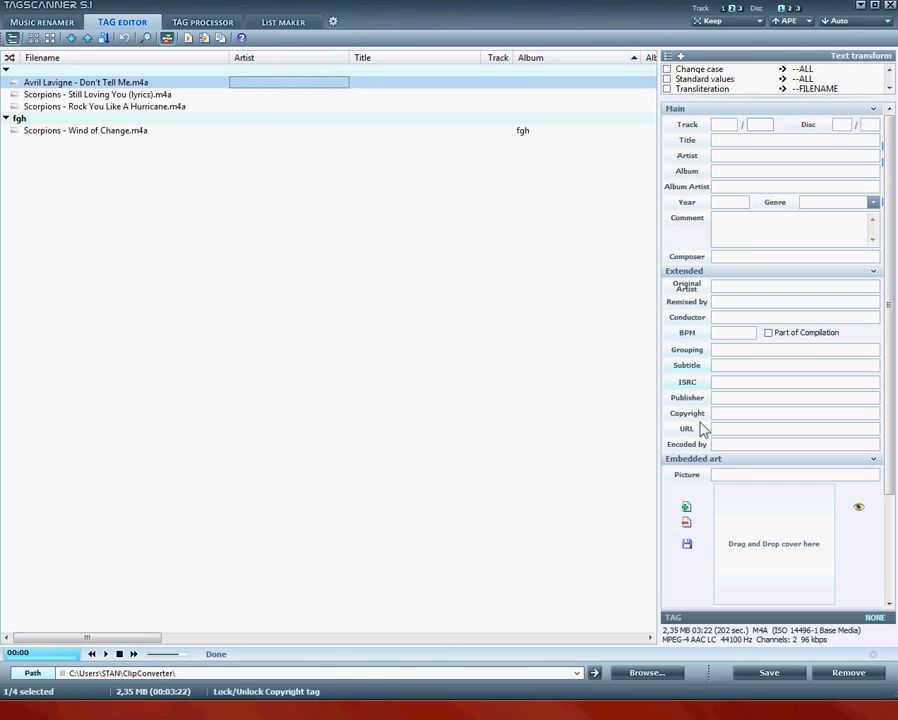
pyautogui.click(717, 127)
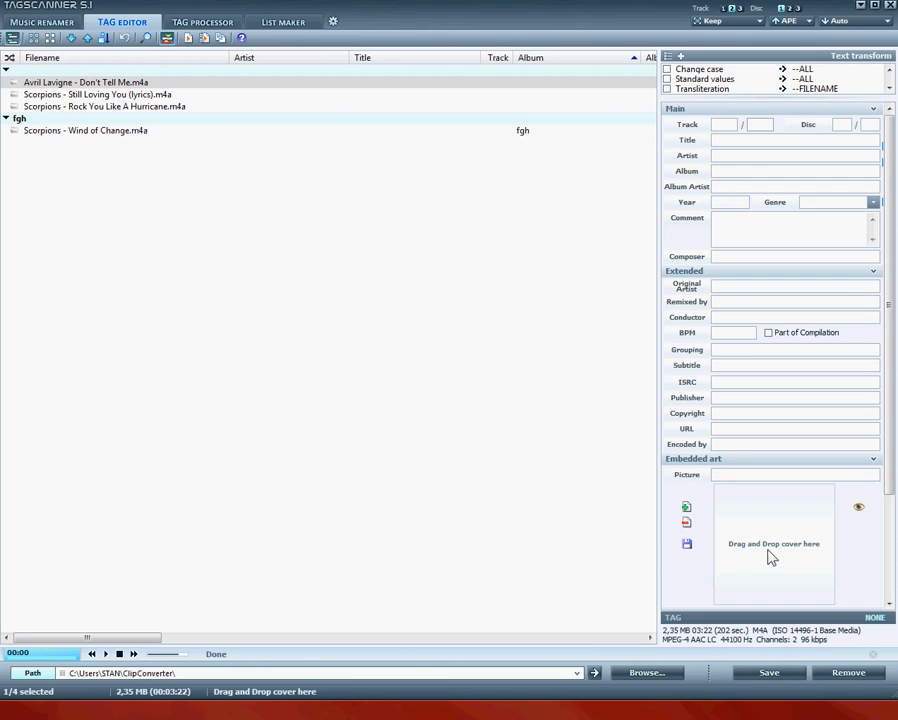
# In the Tag Processor, select "Avril Lavigne - Don't Tell Me.m4a" and choose Amazon COM as the online lookup service.
pyautogui.click(212, 35)
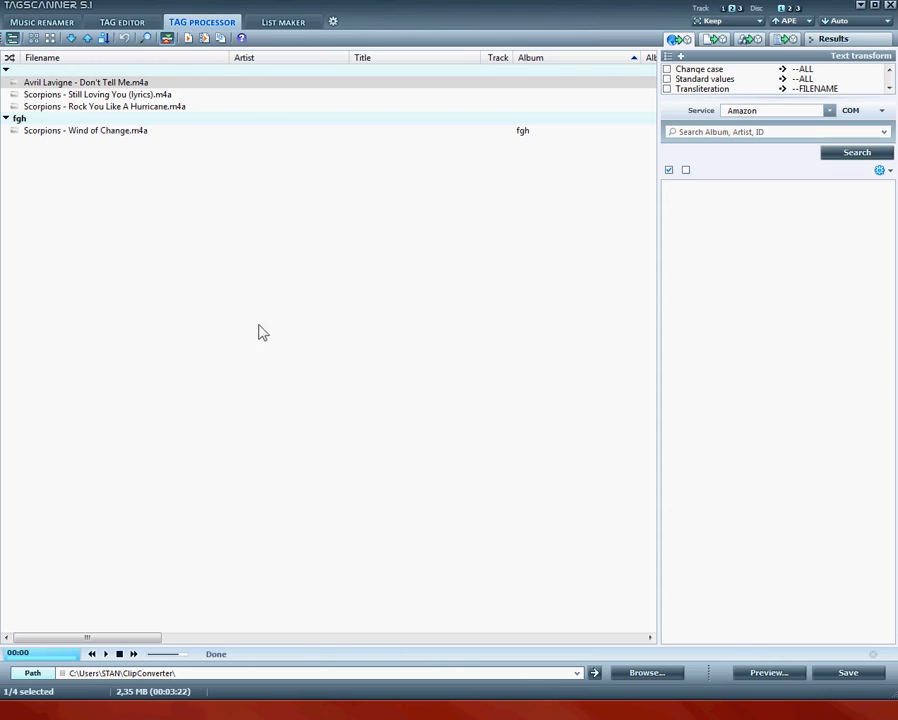
pyautogui.click(168, 85)
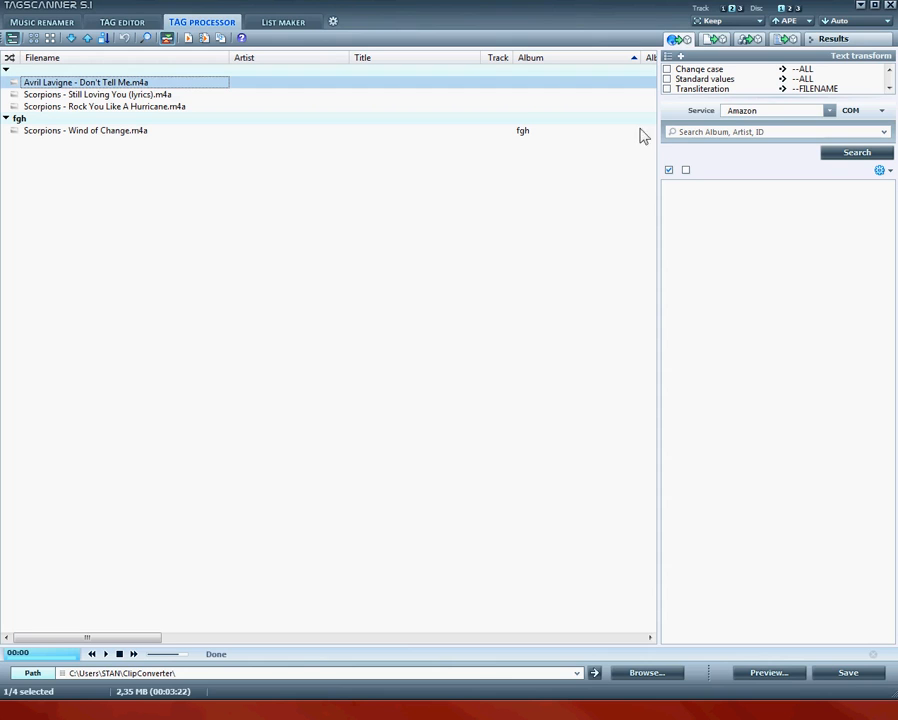
pyautogui.click(728, 111)
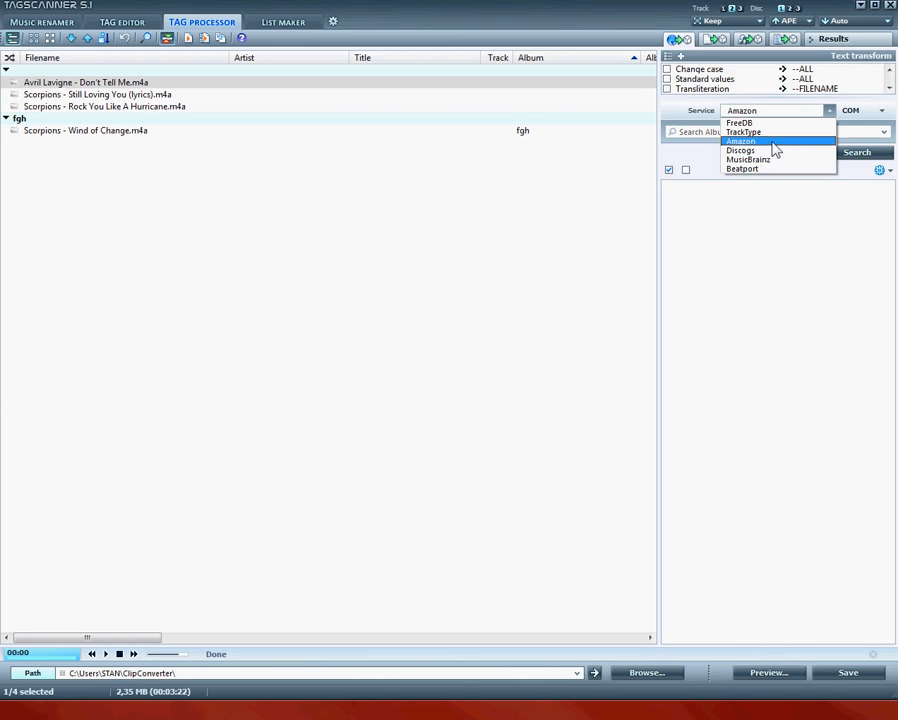
pyautogui.click(775, 141)
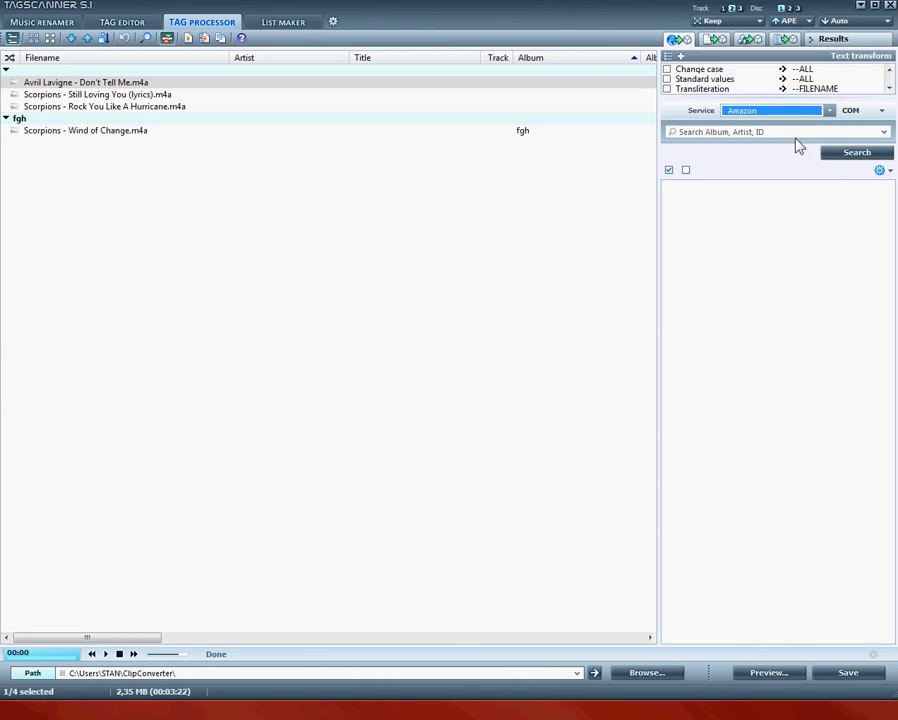
pyautogui.click(852, 112)
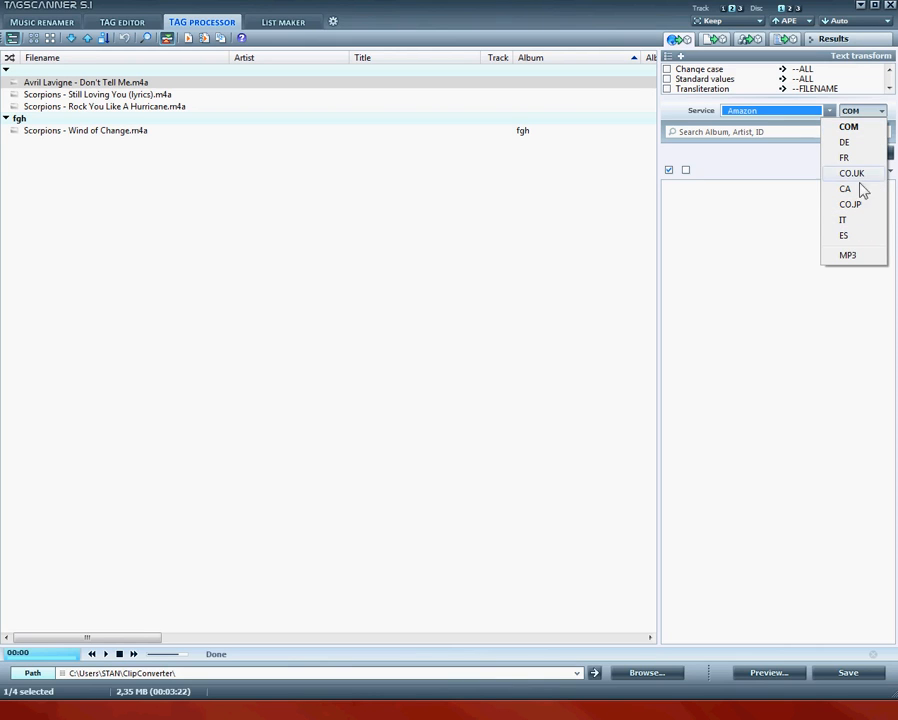
pyautogui.click(860, 113)
pyautogui.click(777, 147)
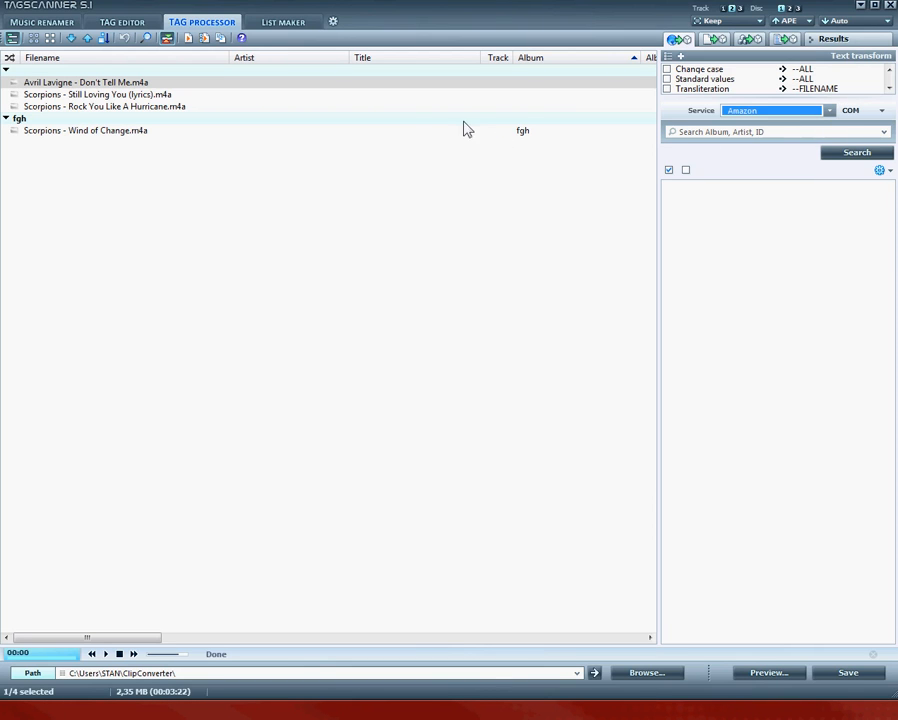
# Search the online service for the suggested term "Avril Lavigne - Don't Tell Me".
pyautogui.click(884, 132)
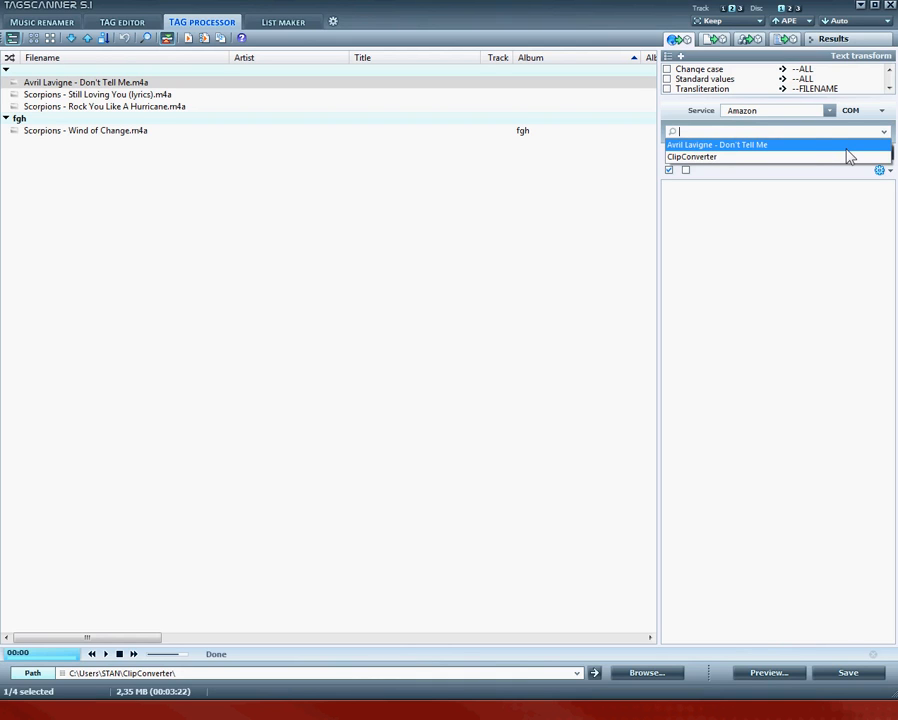
pyautogui.click(847, 149)
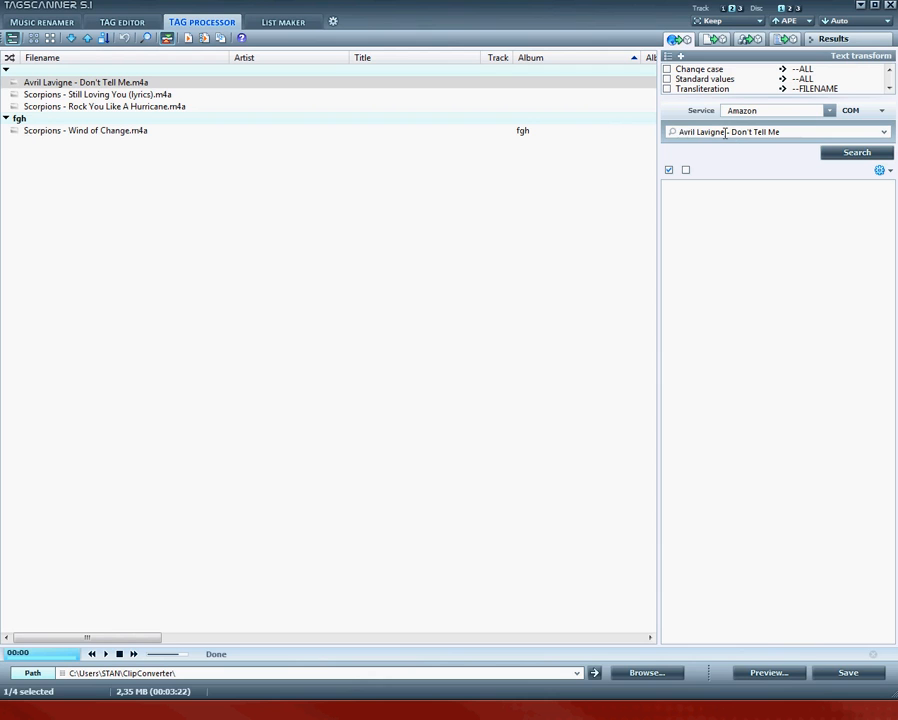
pyautogui.click(834, 152)
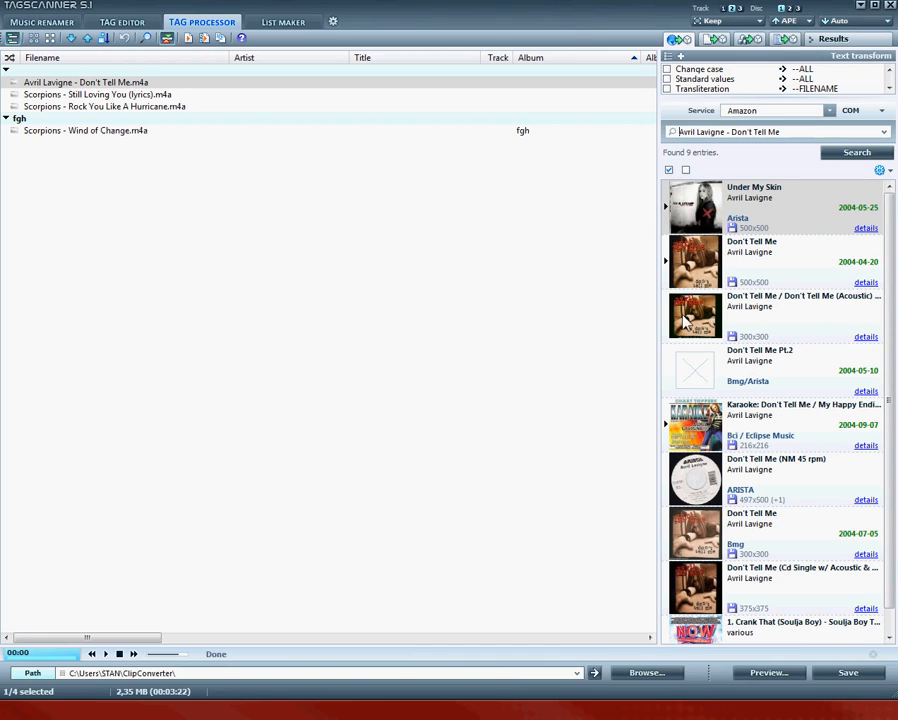
# Expand the "Under My Skin" album result, save its tags to the Avril Lavigne file, and check them in the Tag Editor.
pyautogui.click(809, 330)
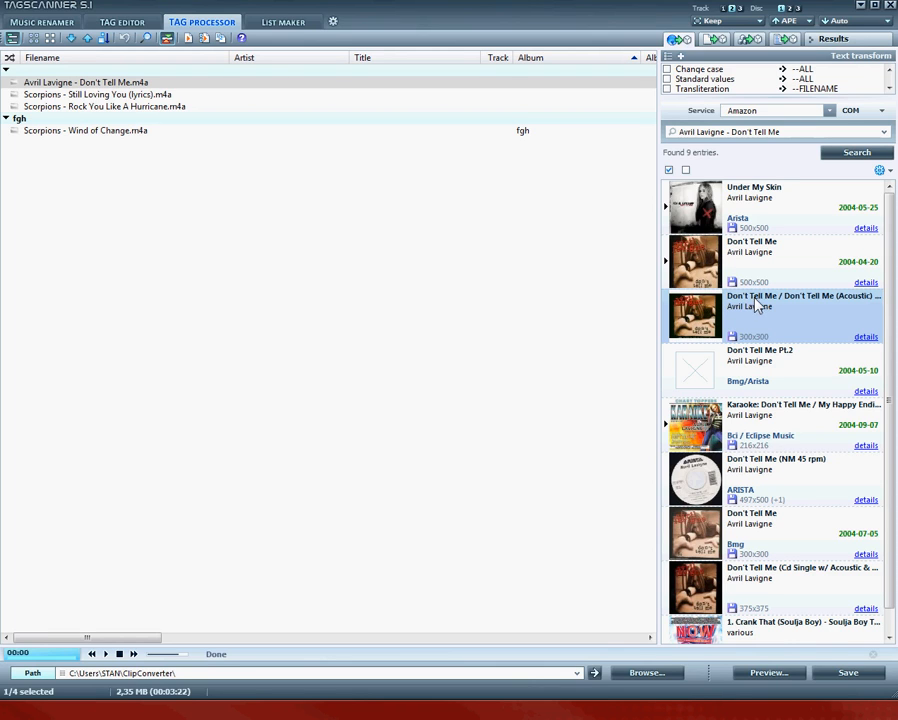
pyautogui.click(744, 228)
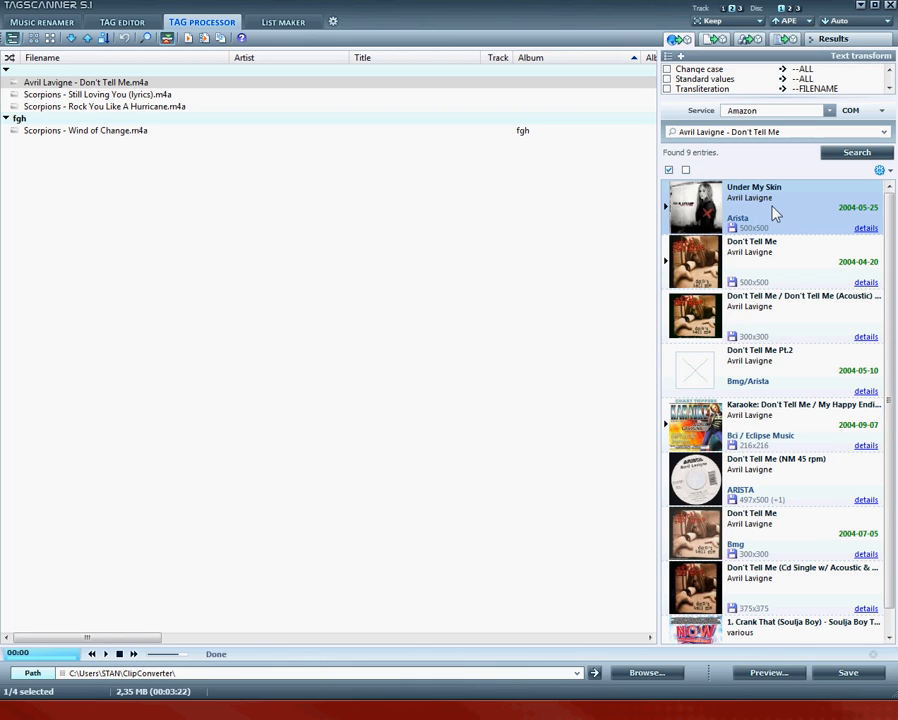
pyautogui.doubleClick(773, 213)
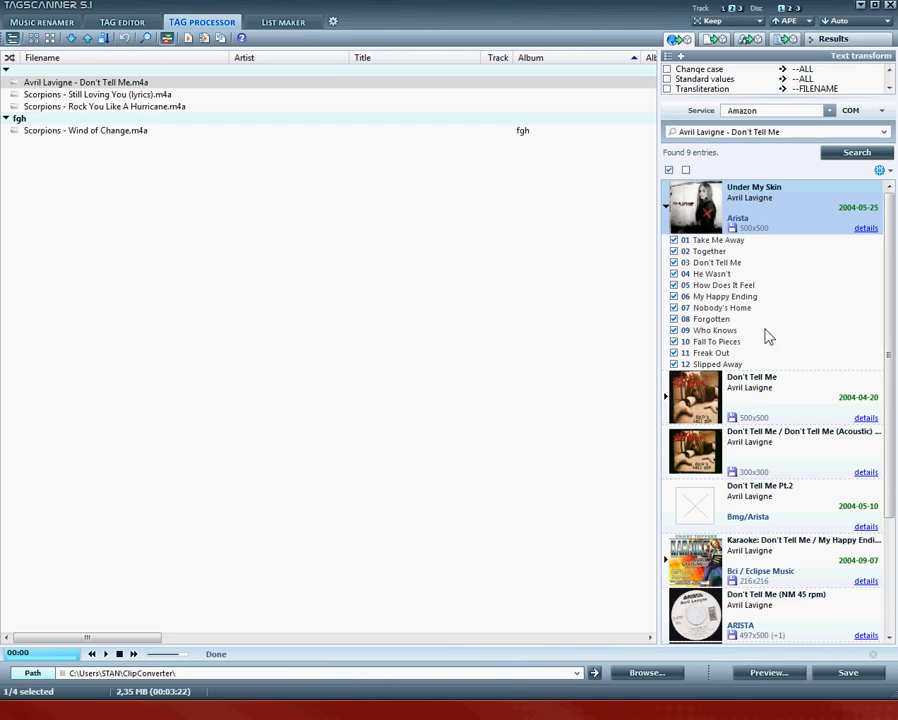
pyautogui.click(754, 265)
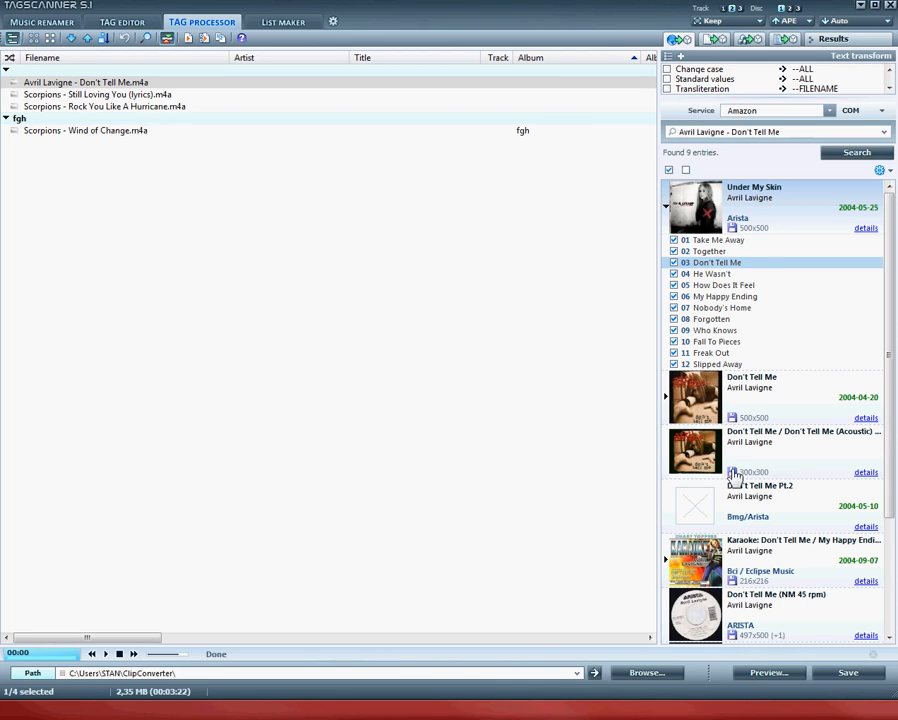
pyautogui.click(853, 672)
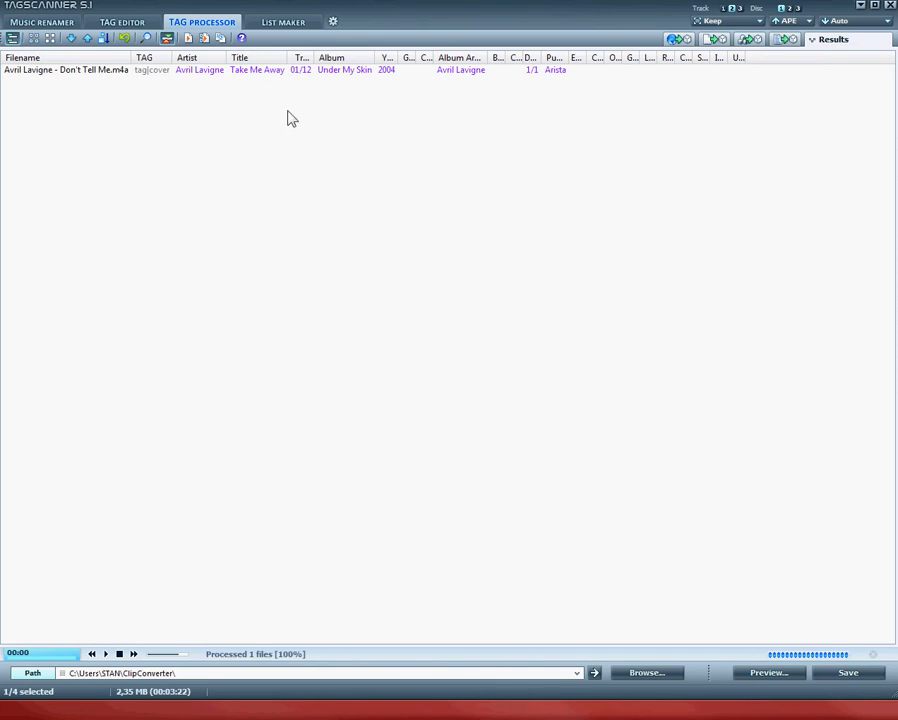
pyautogui.click(163, 38)
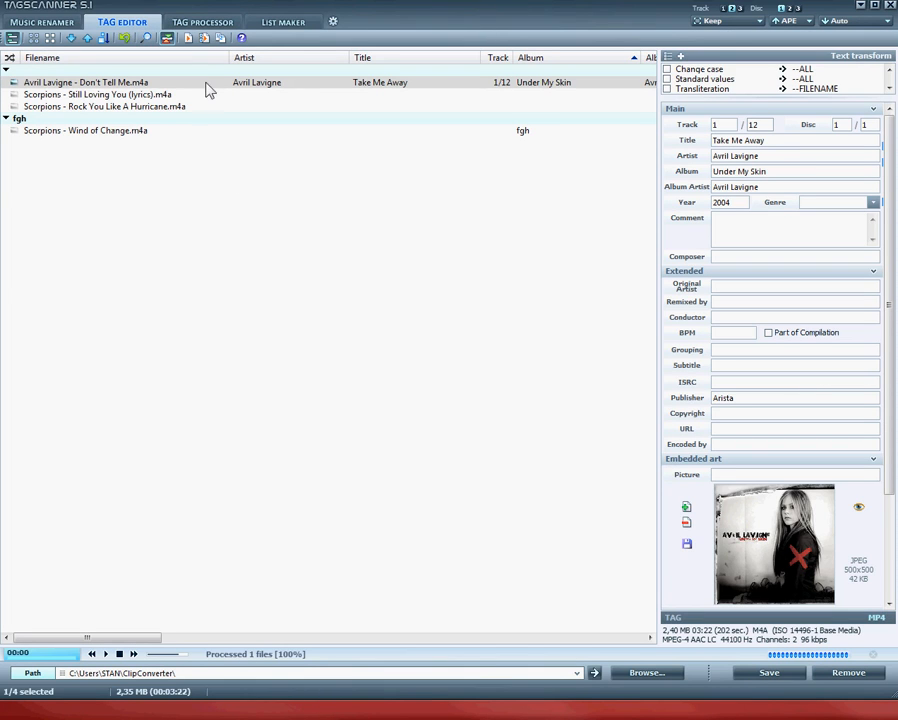
# Tick only track 03 "Don't Tell Me" of "Under My Skin" in the Tag Processor and save its tags to the Avril Lavigne file.
pyautogui.click(210, 23)
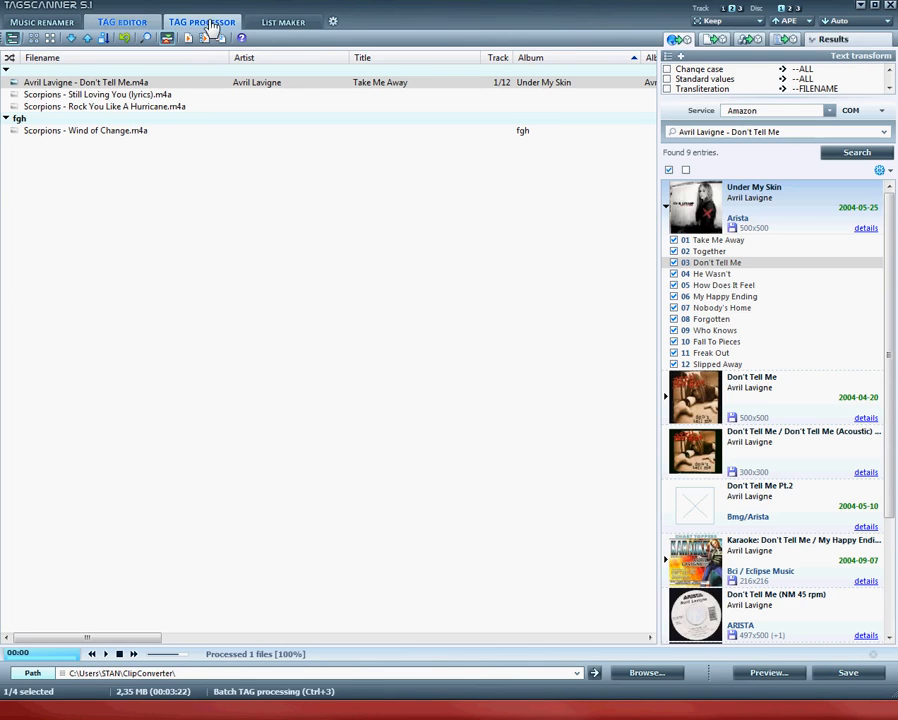
pyautogui.click(686, 171)
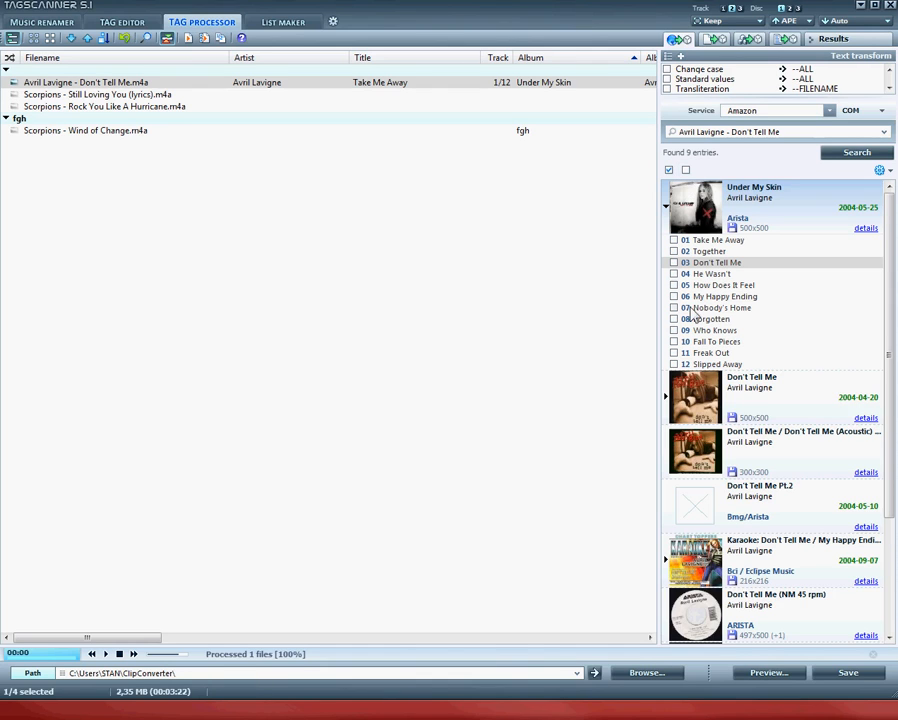
pyautogui.click(674, 262)
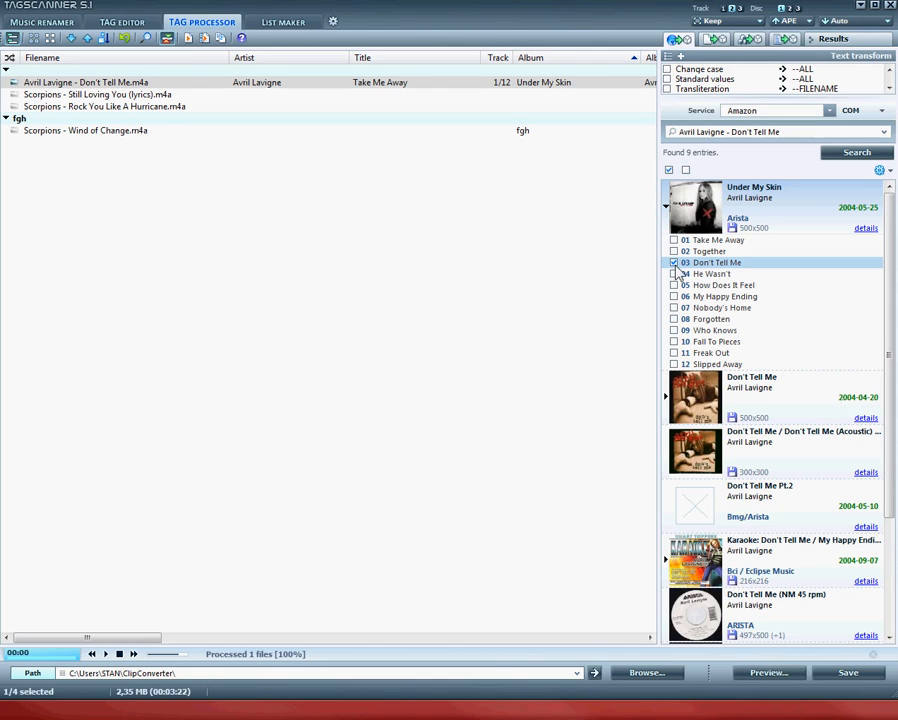
pyautogui.click(866, 676)
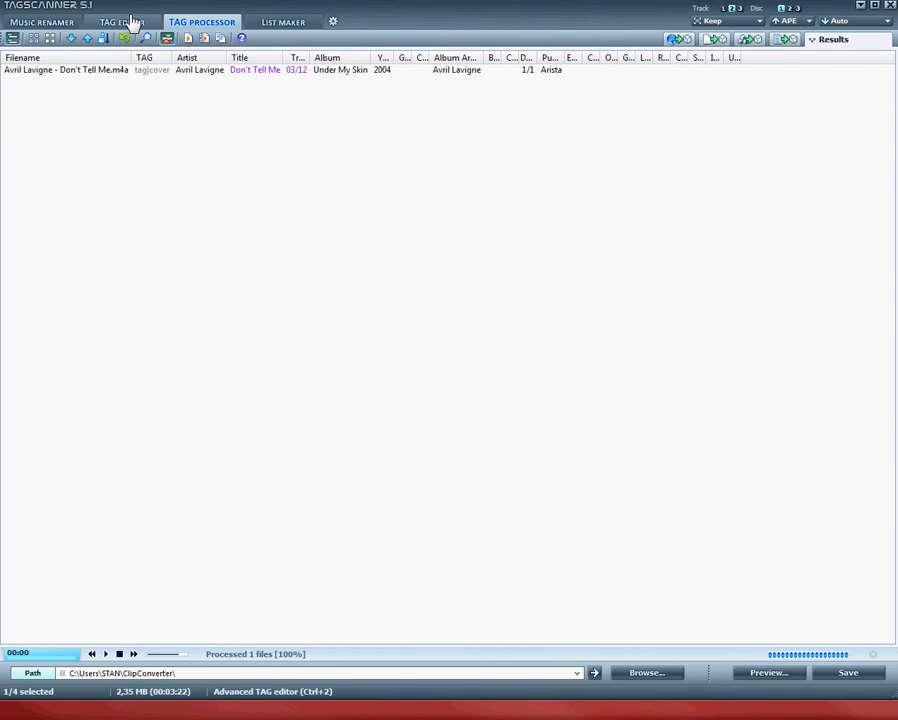
pyautogui.click(130, 21)
# Select "Scorpions - Still Loving You (lyrics).m4a" and search the online service in the Tag Processor for "Scorpions - Still Loving You".
pyautogui.click(150, 94)
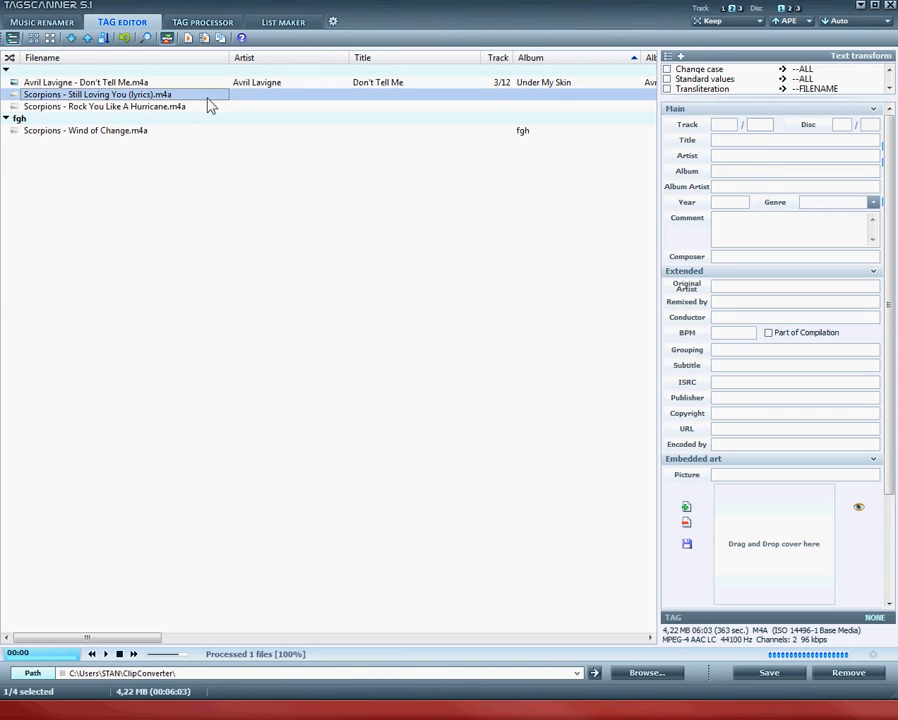
pyautogui.click(205, 22)
pyautogui.click(884, 132)
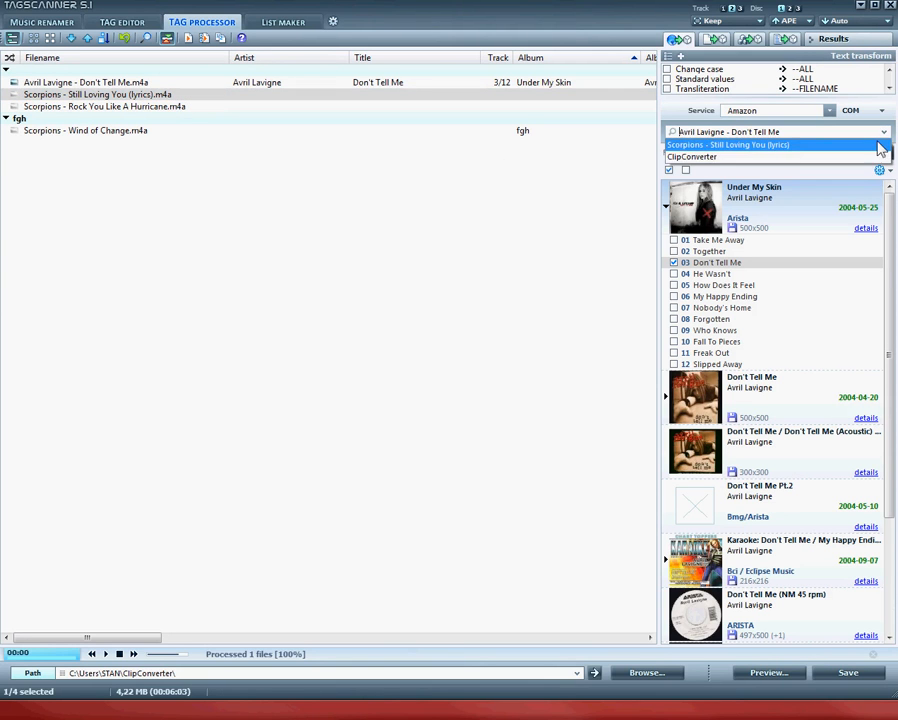
pyautogui.click(879, 145)
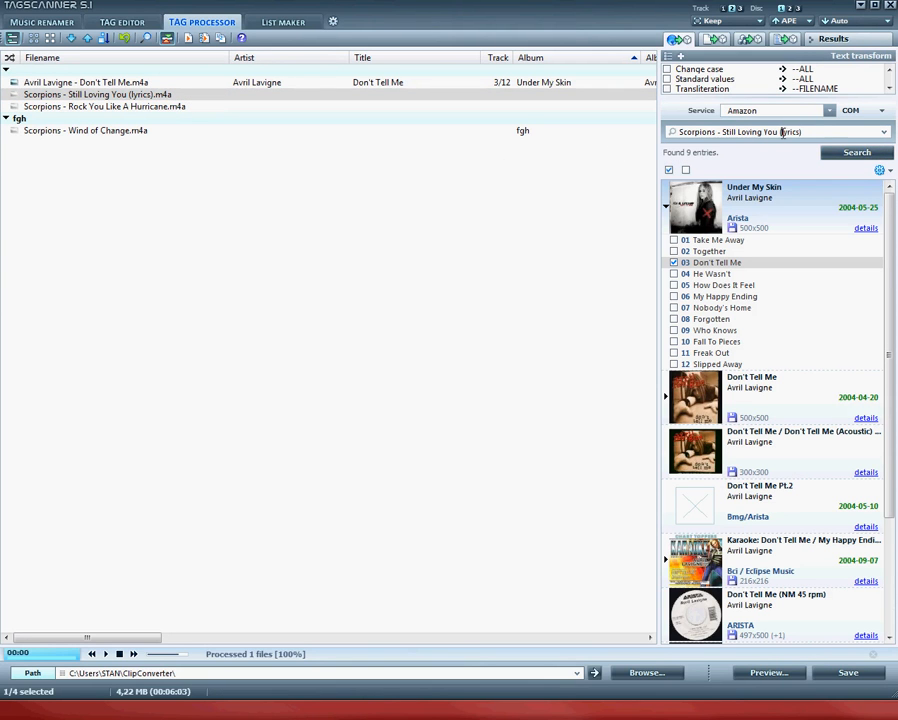
pyautogui.moveTo(783, 132); pyautogui.dragTo(851, 133)
pyautogui.press('BackSpace')
pyautogui.press('Return')
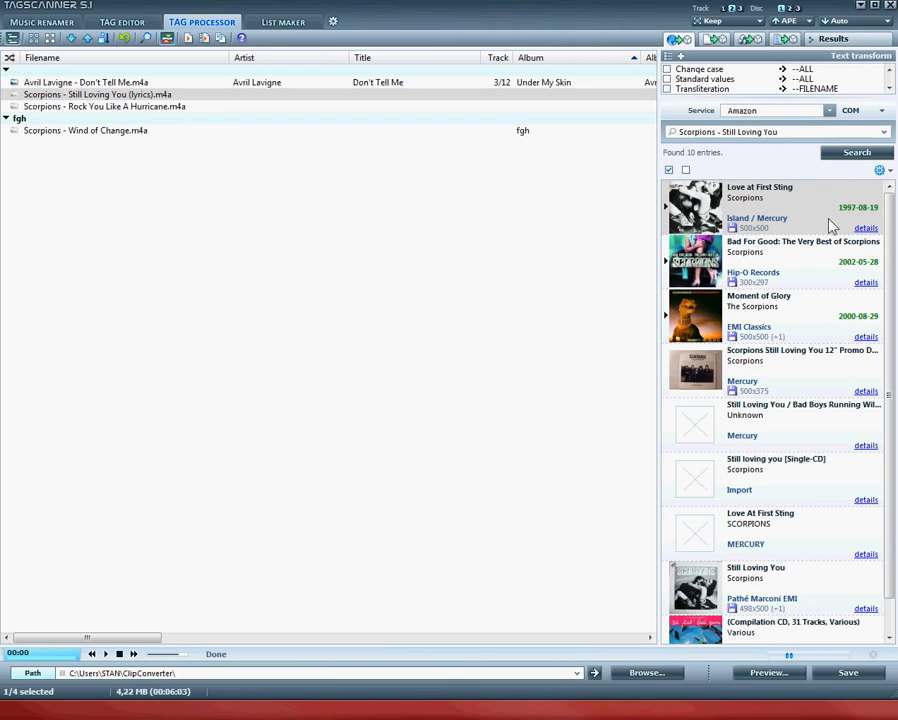
# Tick only track 06 "Still Loving You" of "Bad For Good: The Very Best of Scorpions" and save its tags to the selected file.
pyautogui.click(802, 246)
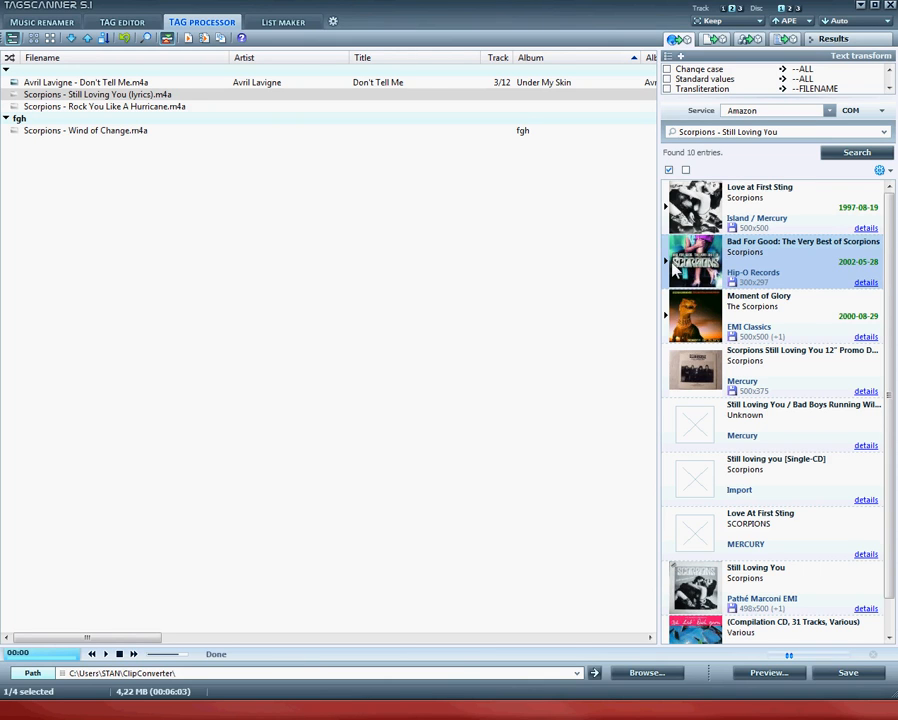
pyautogui.click(668, 262)
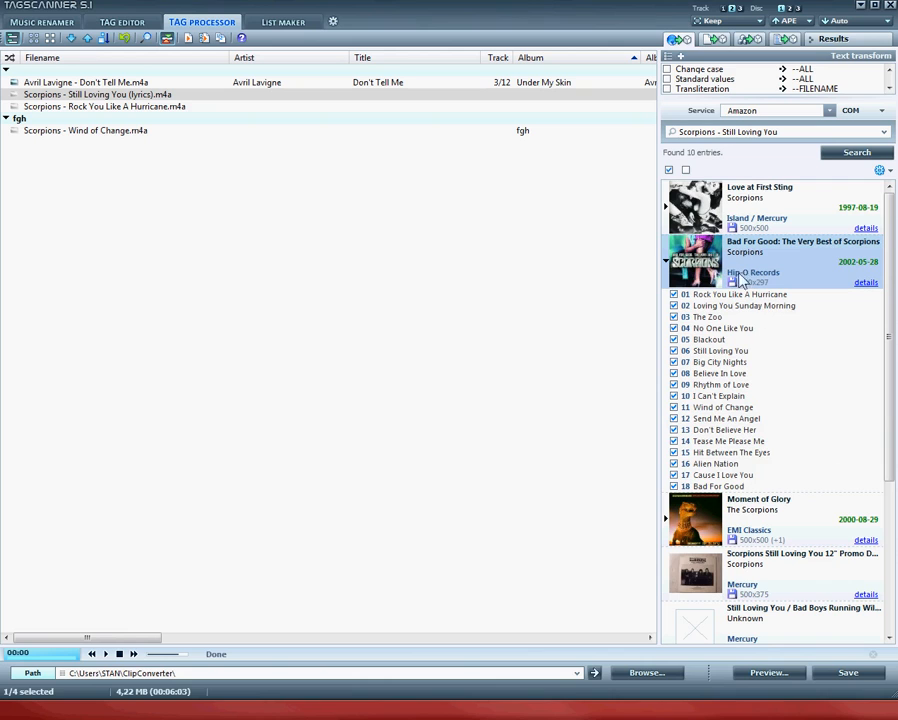
pyautogui.click(685, 170)
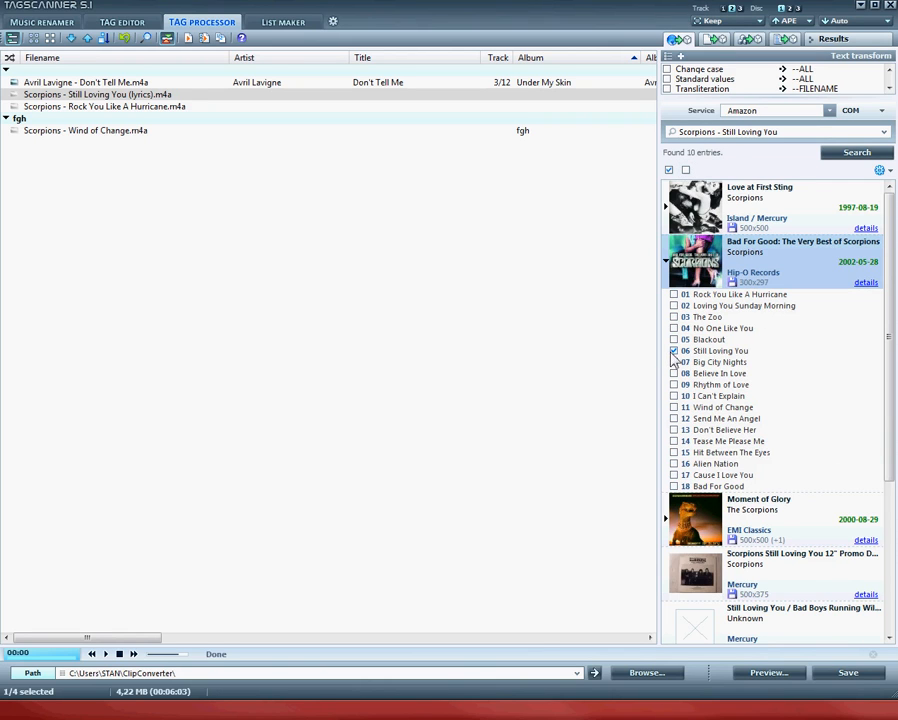
pyautogui.click(860, 679)
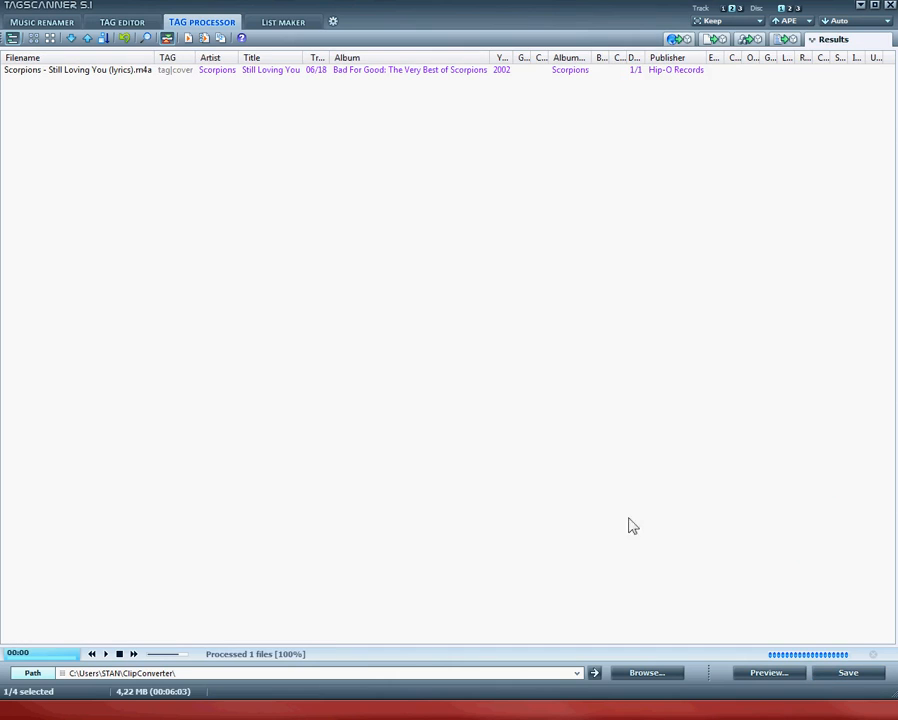
# Check the saved tags and embedded cover art of the Still Loving You file in the Tag Editor.
pyautogui.click(120, 24)
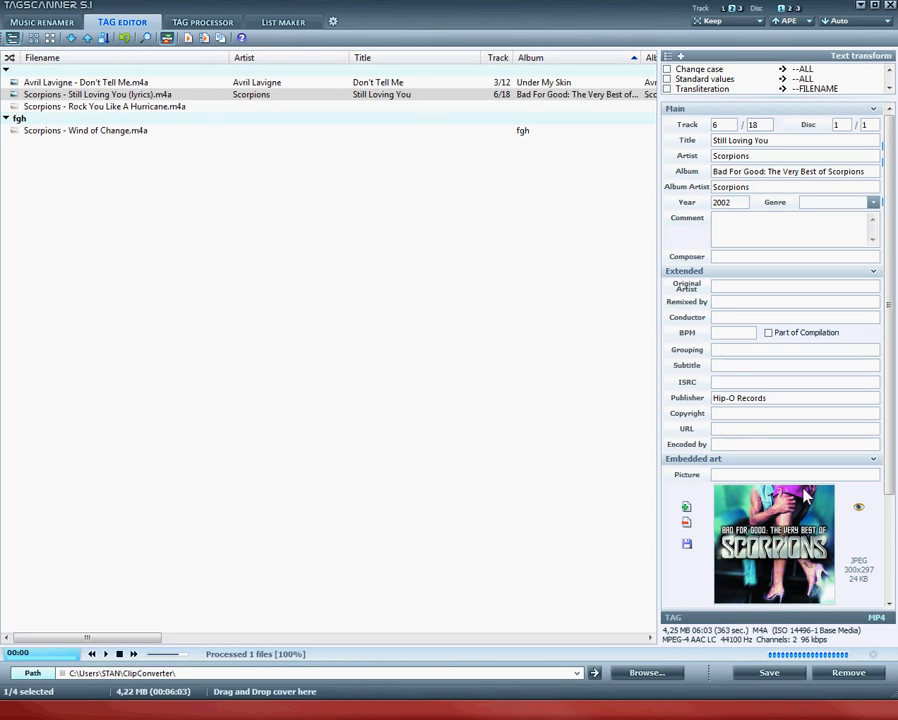
pyautogui.scroll(-2, 855, 445)
pyautogui.scroll(2, 840, 416)
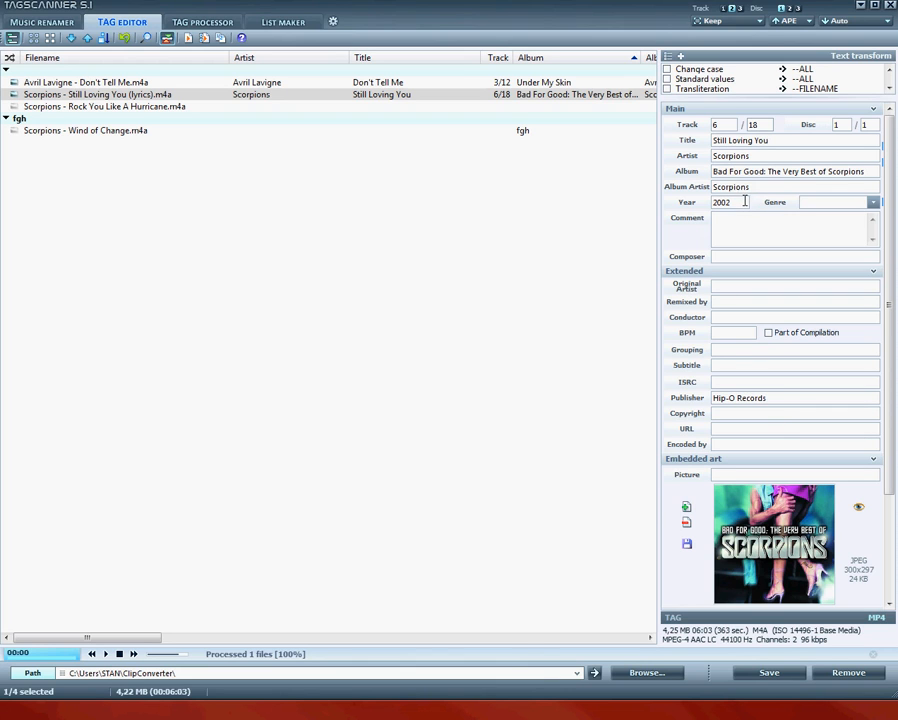
pyautogui.scroll(-3, 744, 226)
pyautogui.scroll(3, 753, 232)
pyautogui.press('F2')
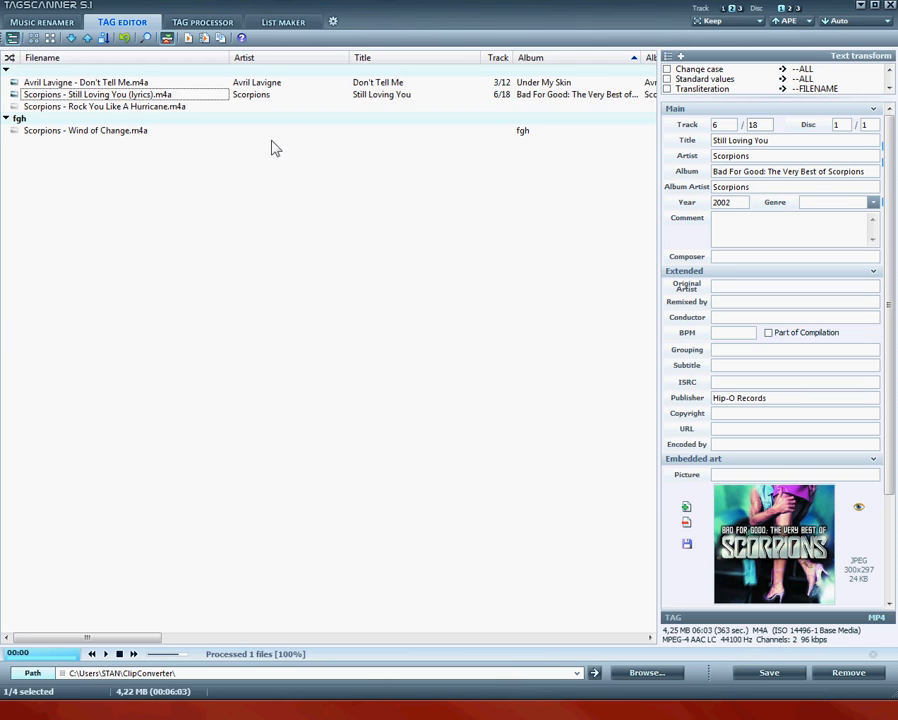
# Show the Still Loving You file in the Music Renamer and compare the file names in the ClipConverter folder in Windows Explorer.
pyautogui.click(266, 108)
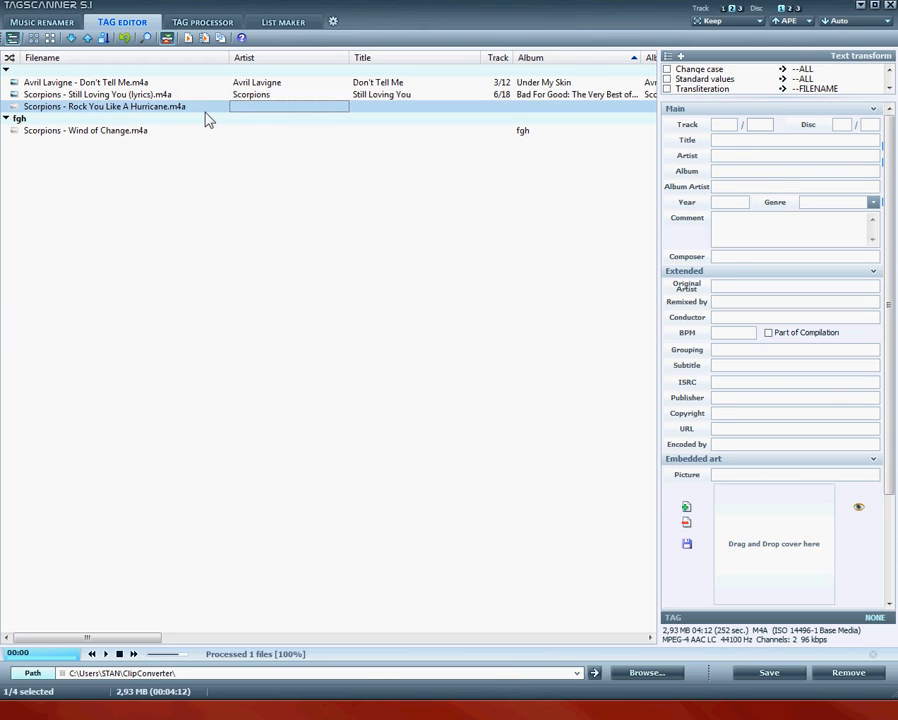
pyautogui.click(118, 94)
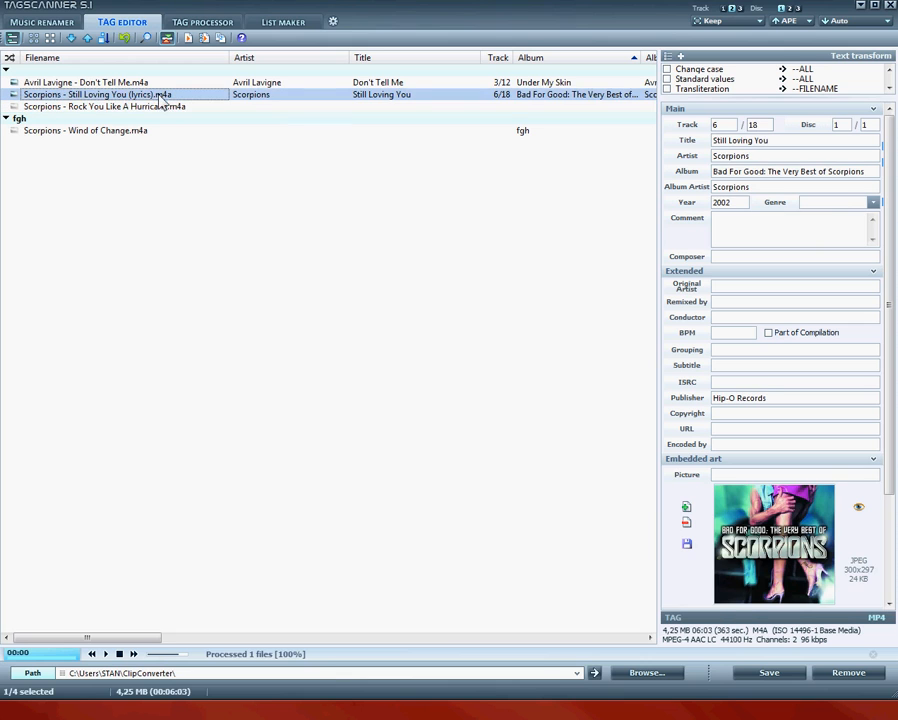
pyautogui.click(62, 24)
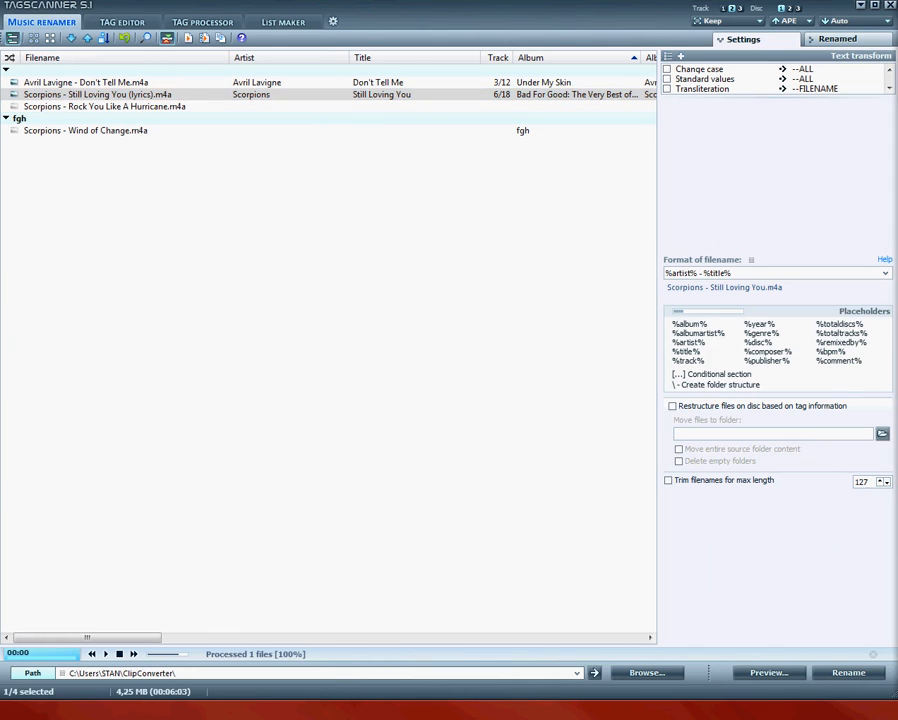
pyautogui.moveTo(896, 215); pyautogui.dragTo(180, 213)
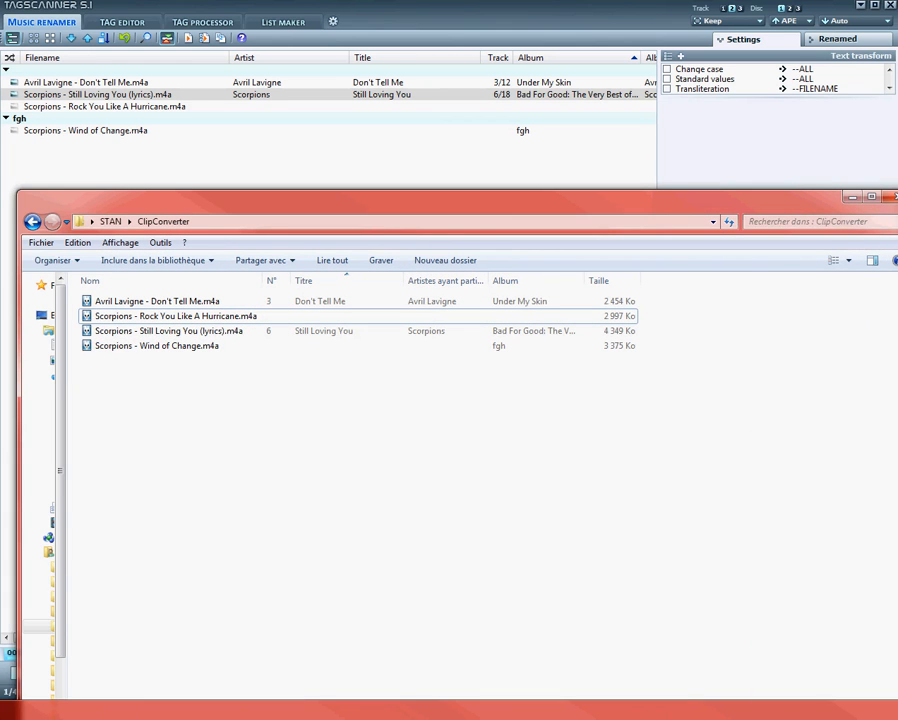
pyautogui.moveTo(897, 390); pyautogui.dragTo(556, 390)
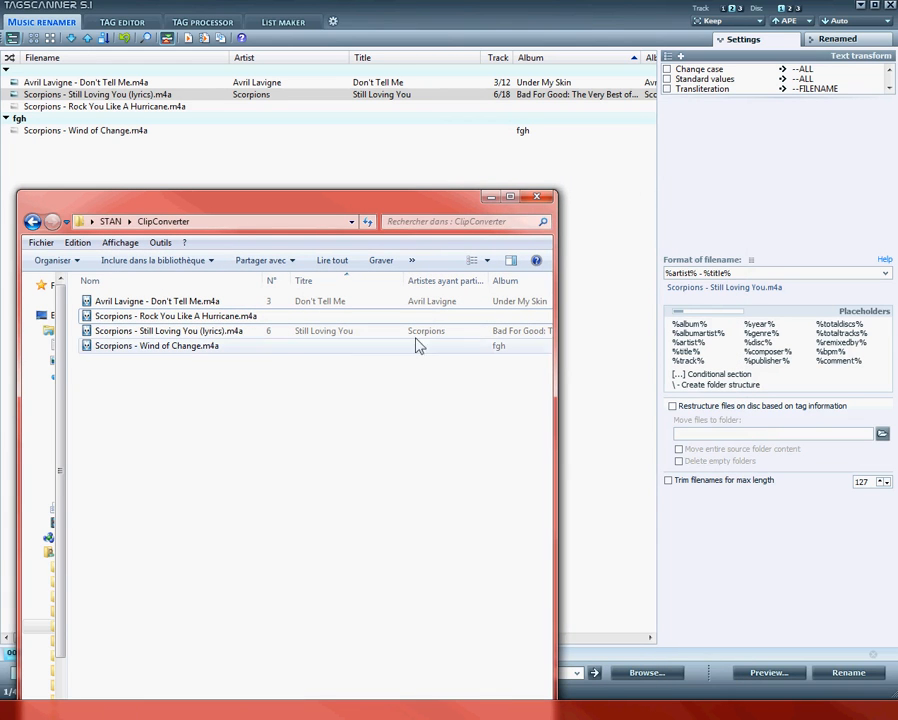
pyautogui.click(298, 304)
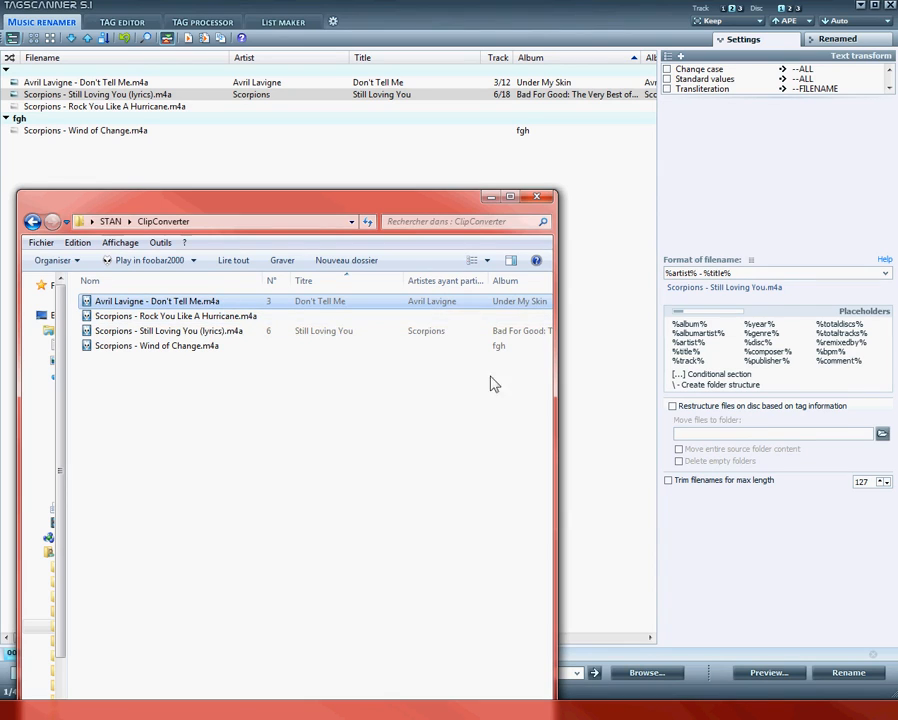
# Back in TagScanner, rename "Scorpions - Still Loving You (lyrics).m4a" with the format %artist% - %title%.
pyautogui.click(849, 675)
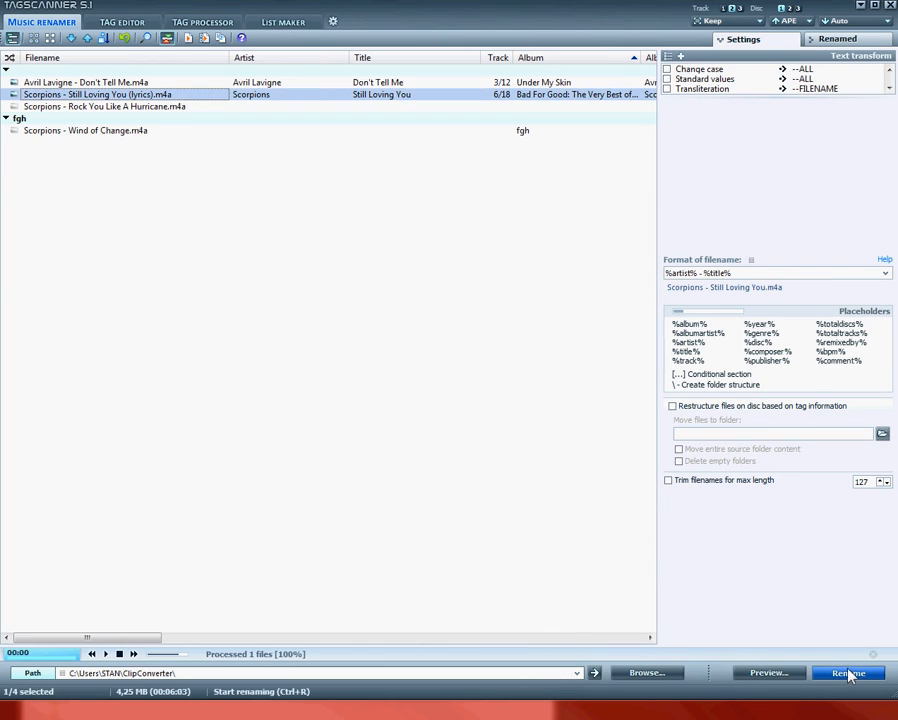
pyautogui.click(246, 106)
pyautogui.press('Up')
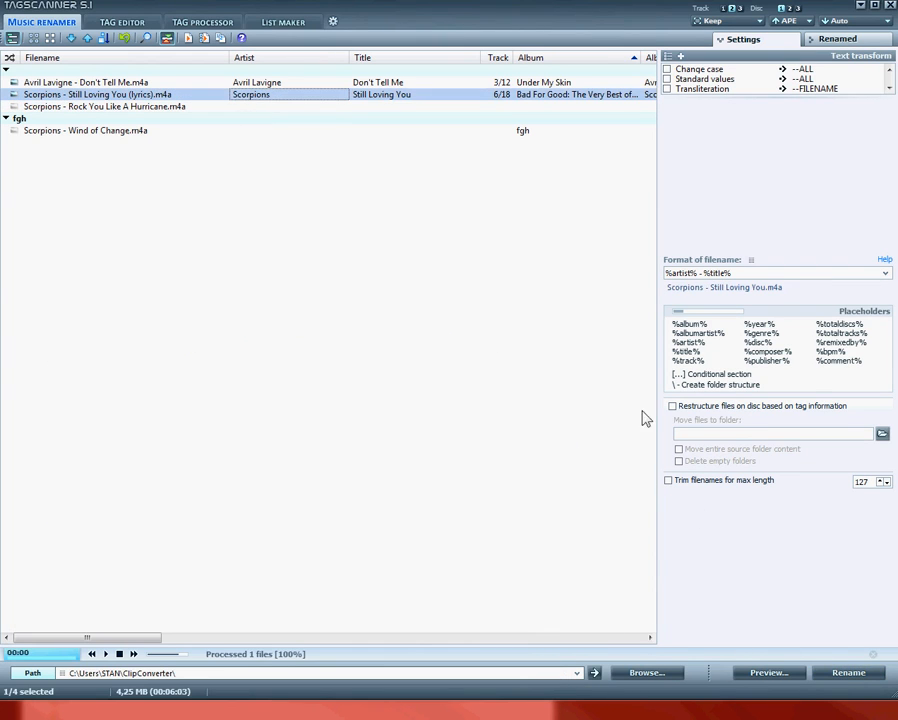
pyautogui.click(849, 673)
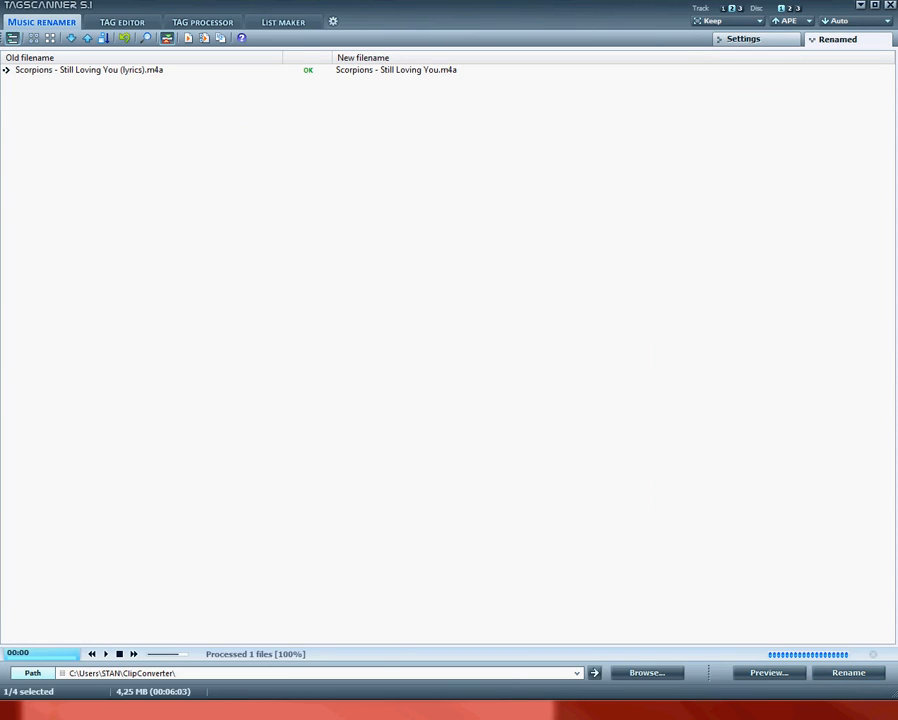
pyautogui.click(378, 72)
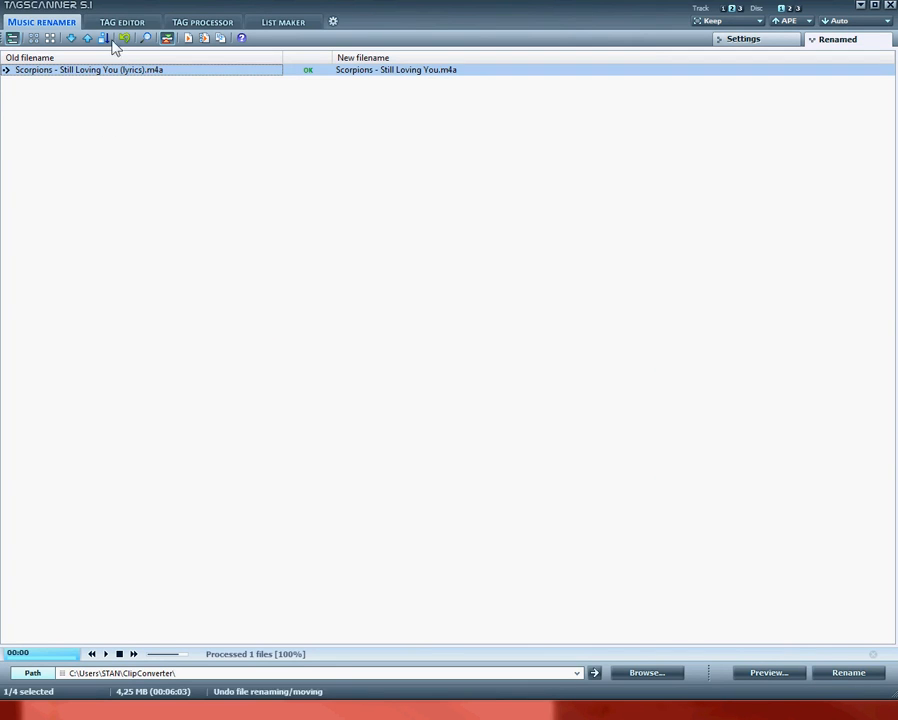
# Select all four files in the Tag Editor's list and bring them up in the Music Renamer.
pyautogui.click(145, 37)
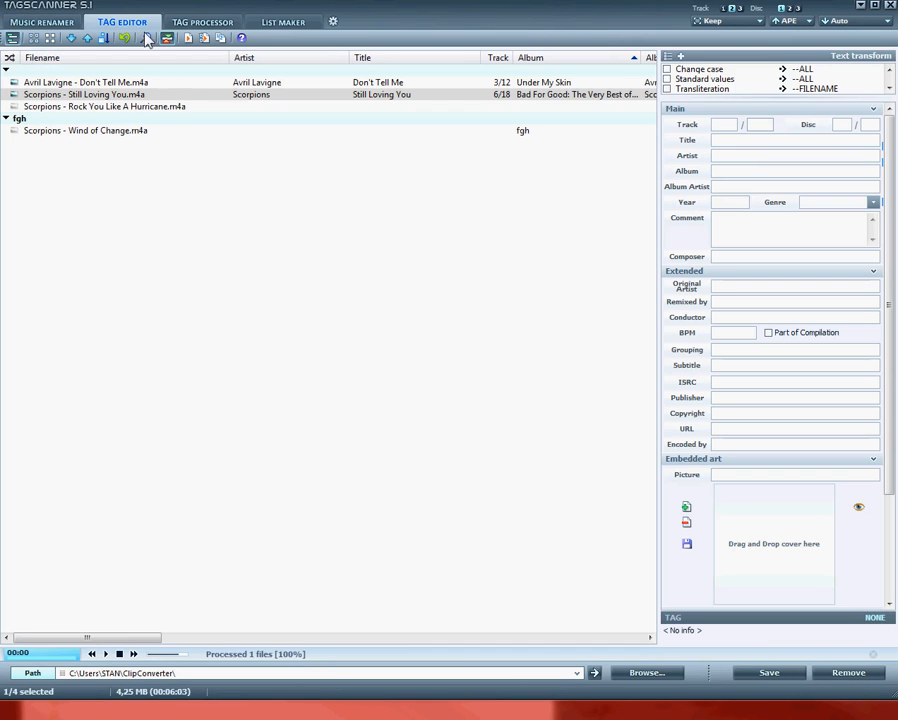
pyautogui.click(186, 84)
pyautogui.moveTo(498, 434); pyautogui.dragTo(10, 76)
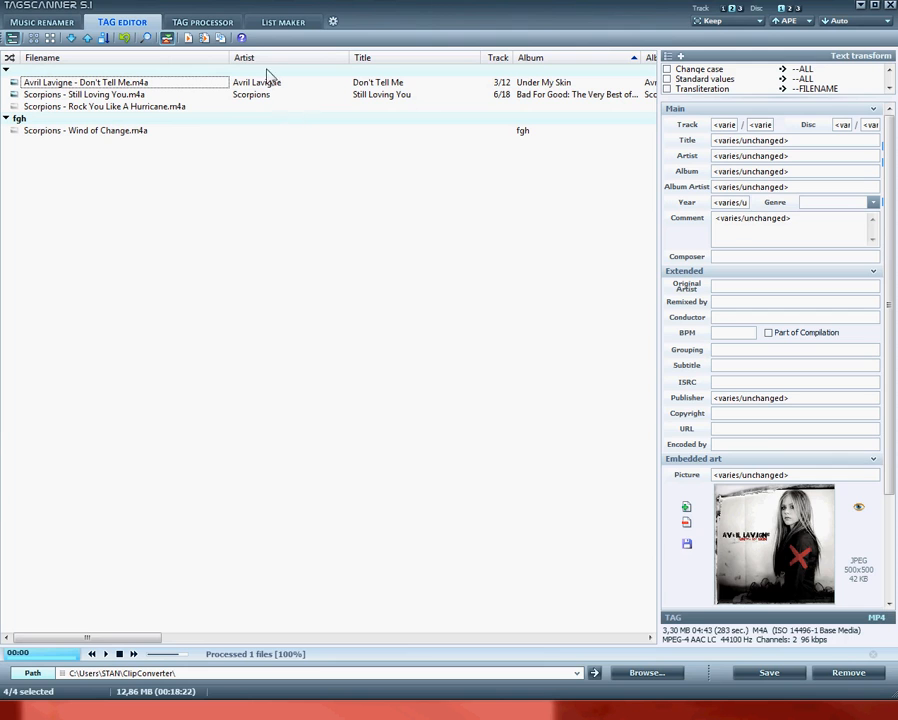
pyautogui.click(200, 22)
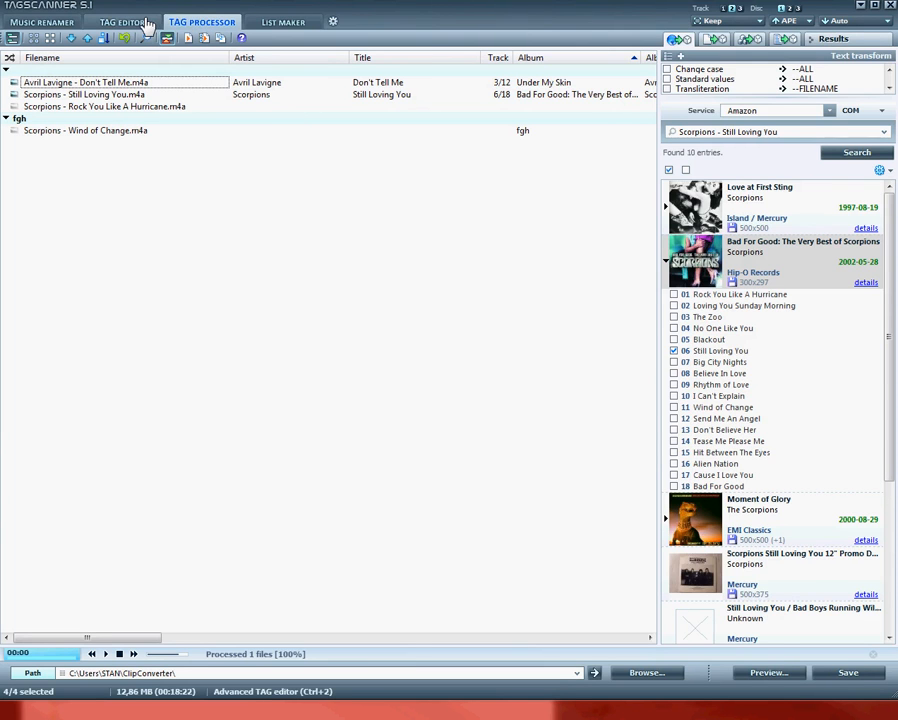
pyautogui.click(148, 22)
pyautogui.click(198, 22)
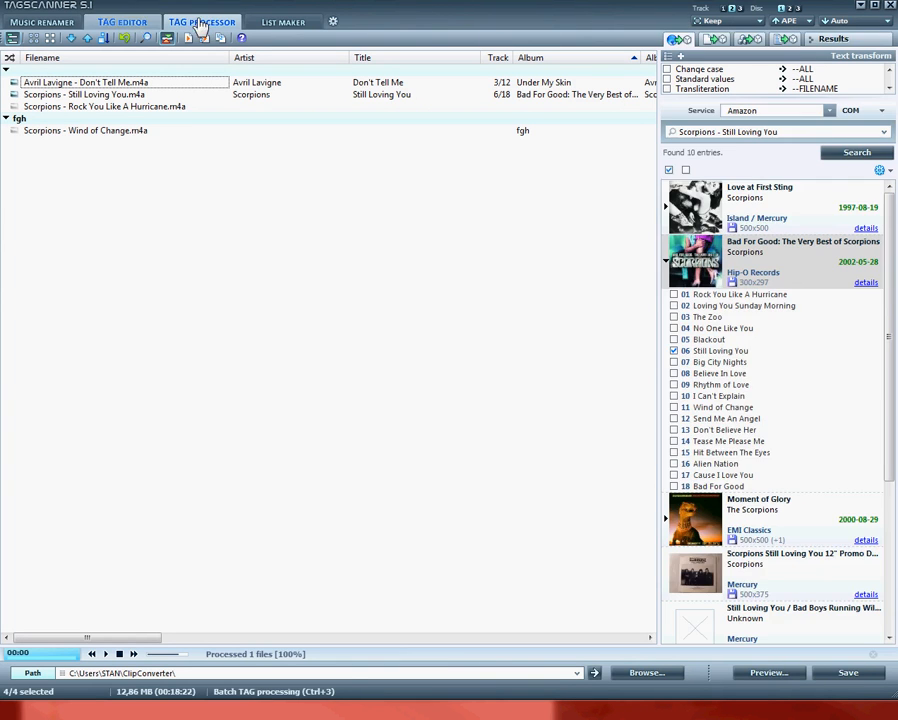
pyautogui.click(88, 24)
pyautogui.click(72, 26)
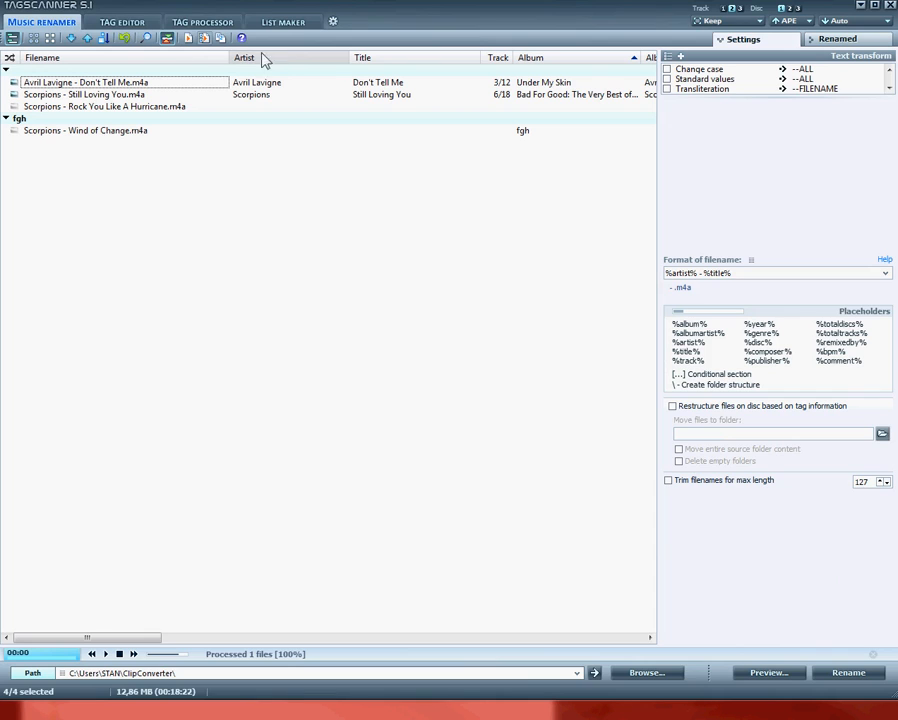